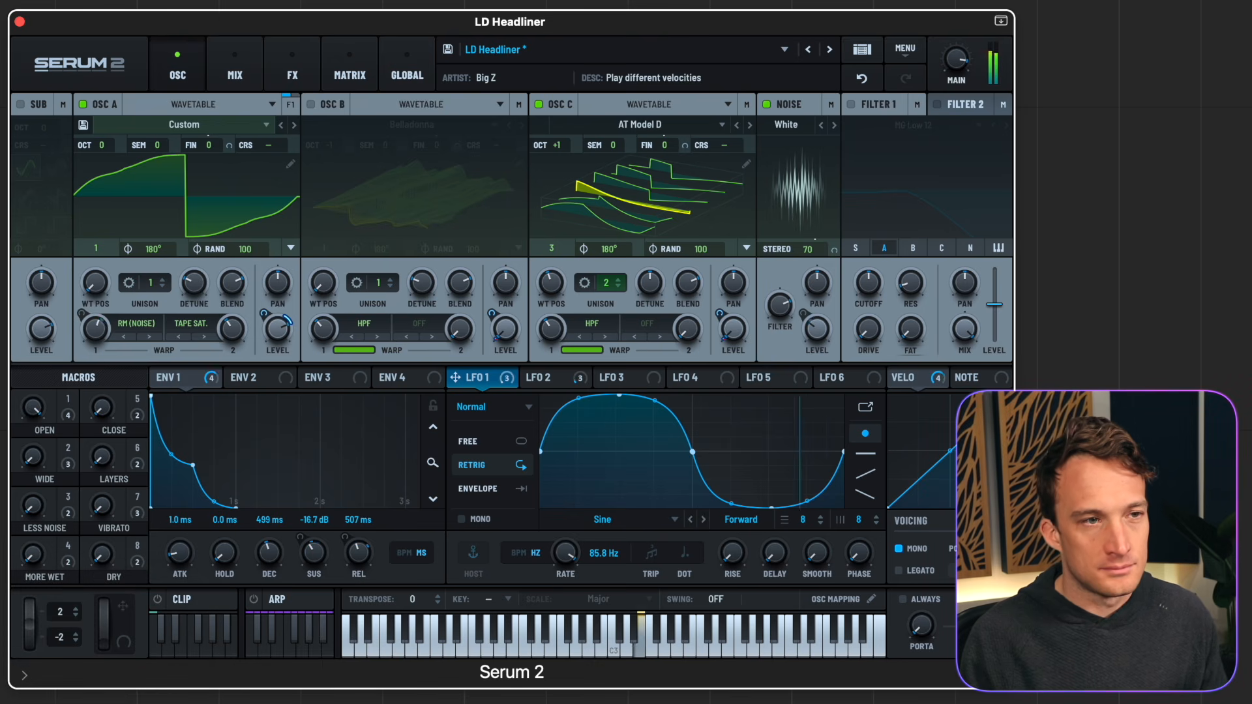
# - Bypass the Delay in the main effects chain
pyautogui.click(287, 72)
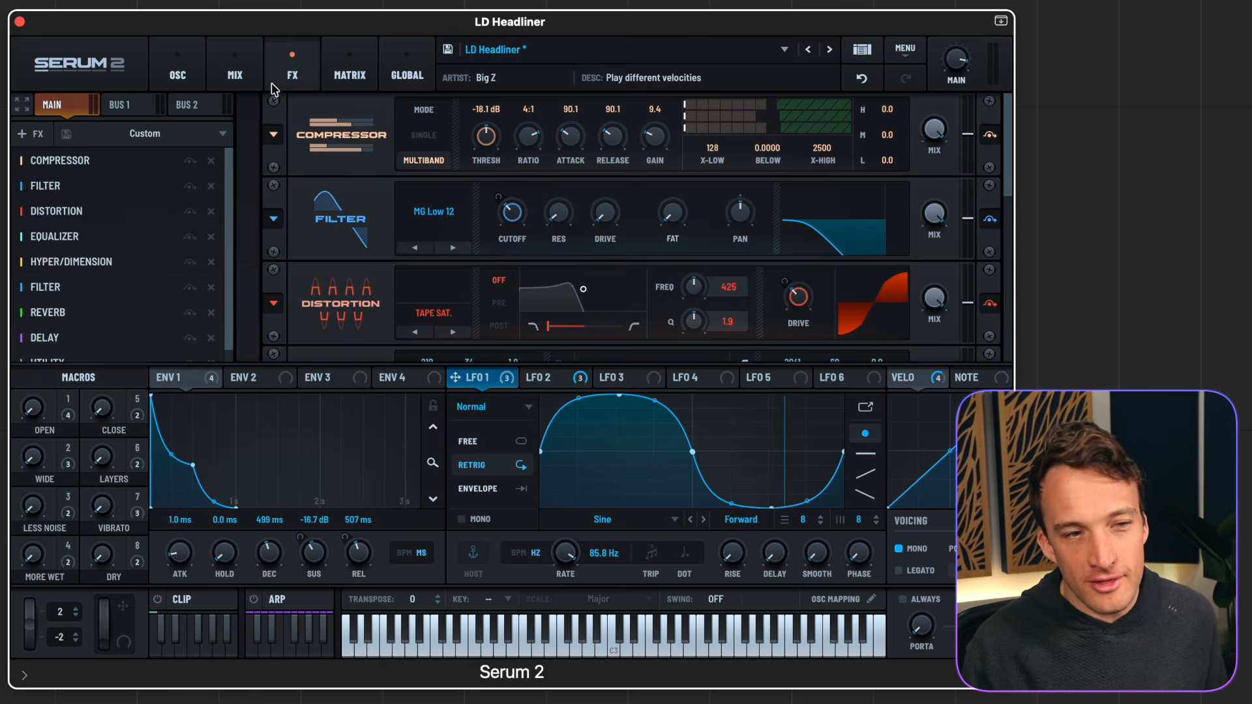
pyautogui.scroll(-5, 304, 274)
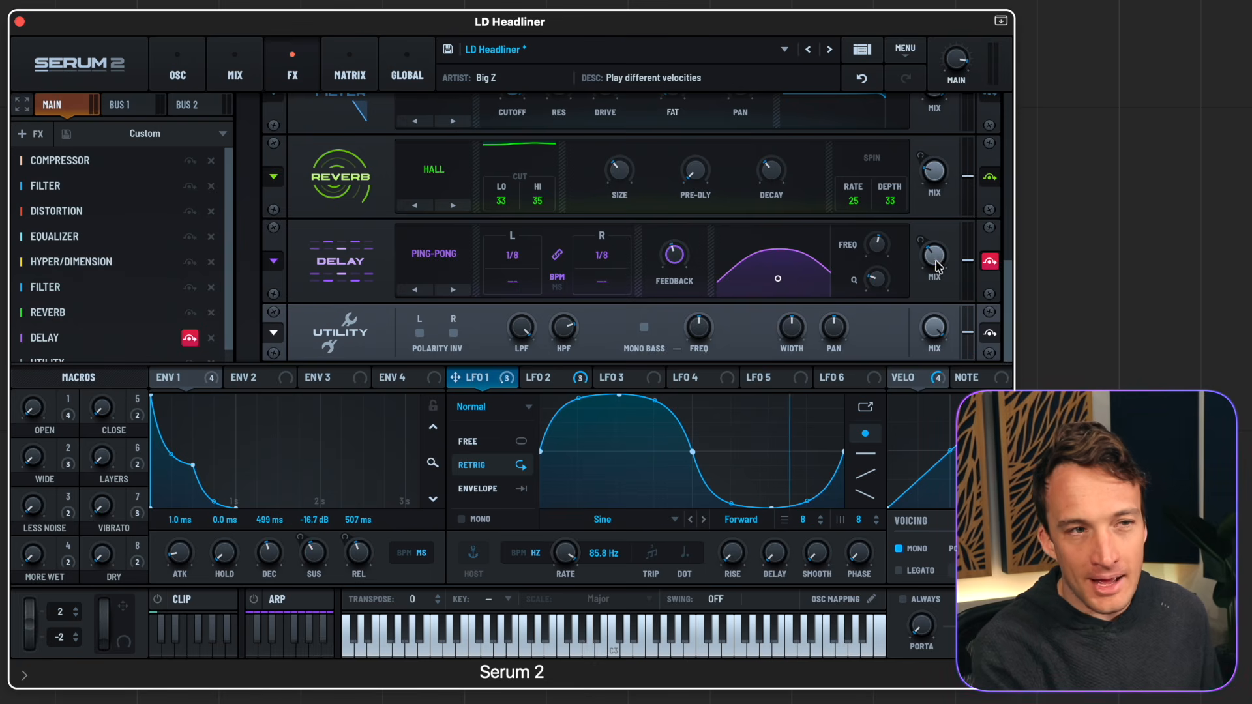
# - Enable oscillator B and paste a copy of oscillator A's settings into it
pyautogui.click(176, 60)
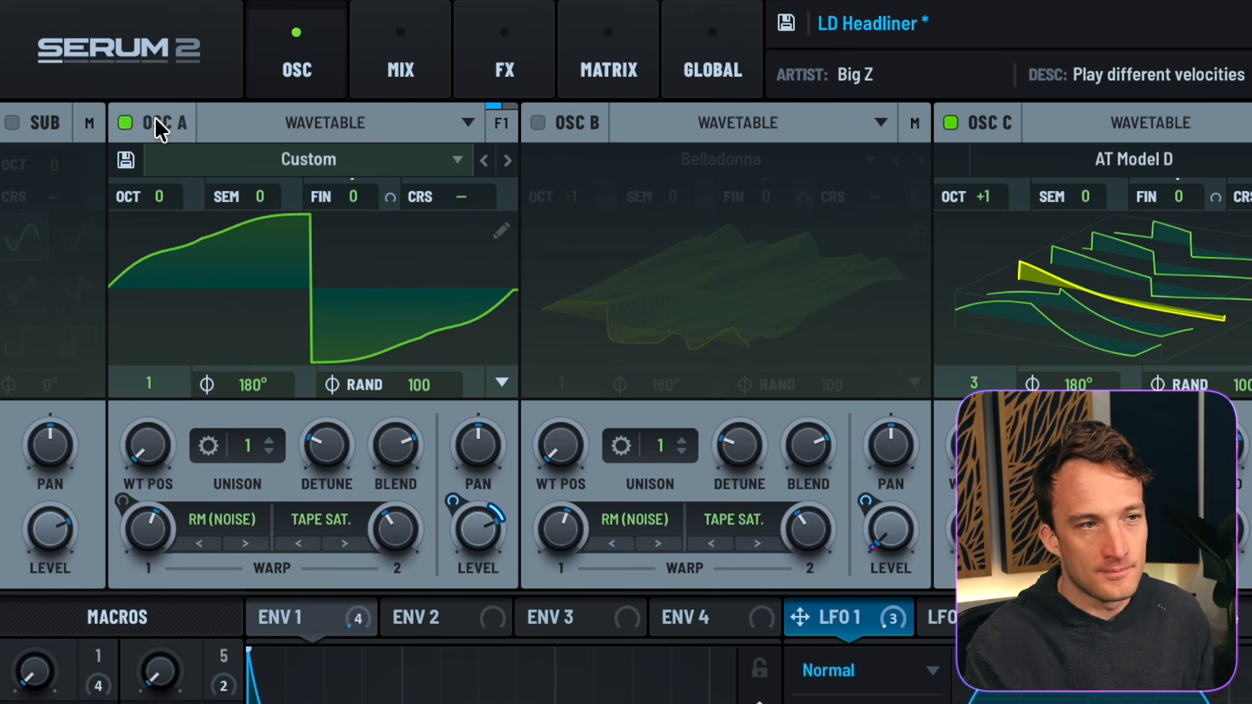
pyautogui.rightClick(154, 118)
pyautogui.click(189, 395)
pyautogui.click(539, 123)
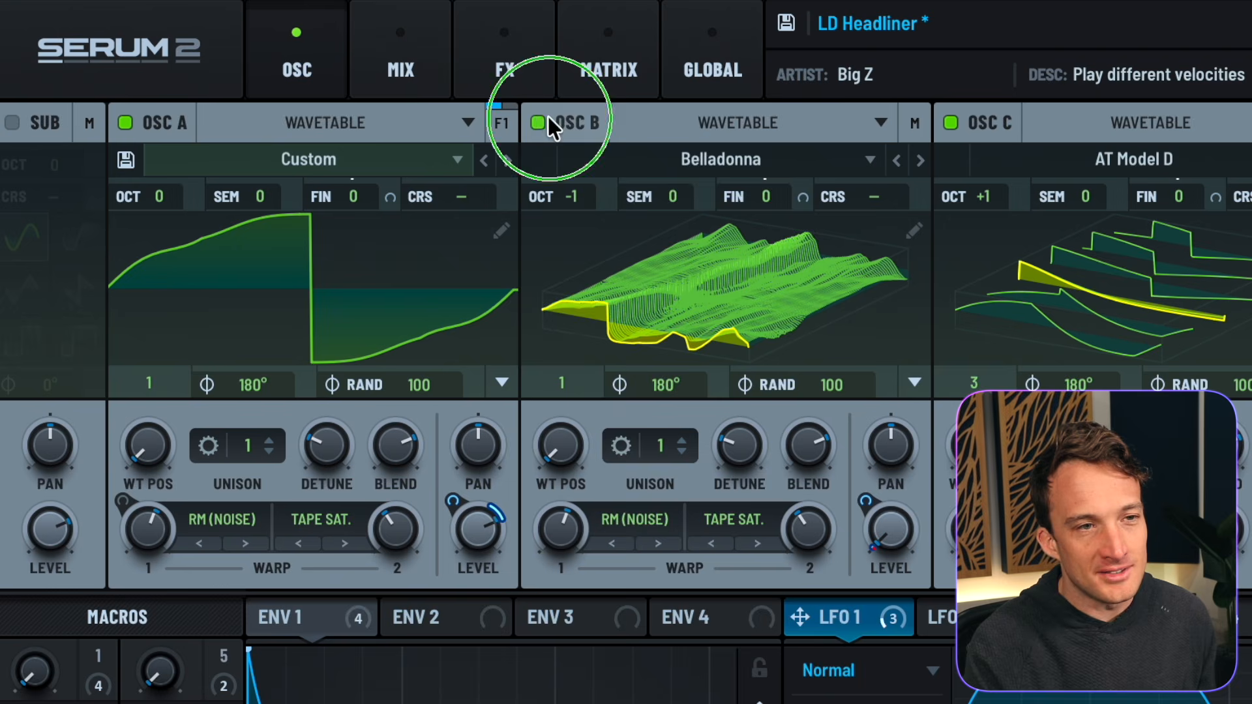
pyautogui.rightClick(548, 119)
pyautogui.click(584, 427)
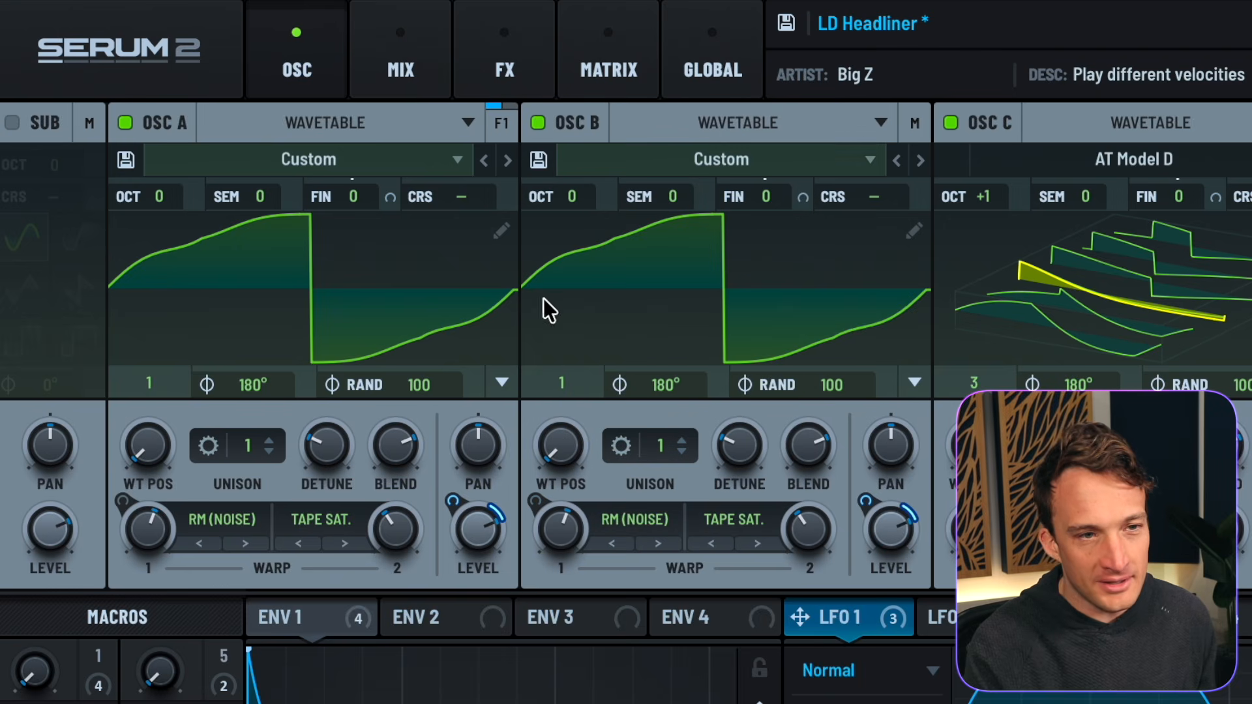
# - Set oscillator B's output routing to None
pyautogui.click(913, 125)
pyautogui.click(861, 166)
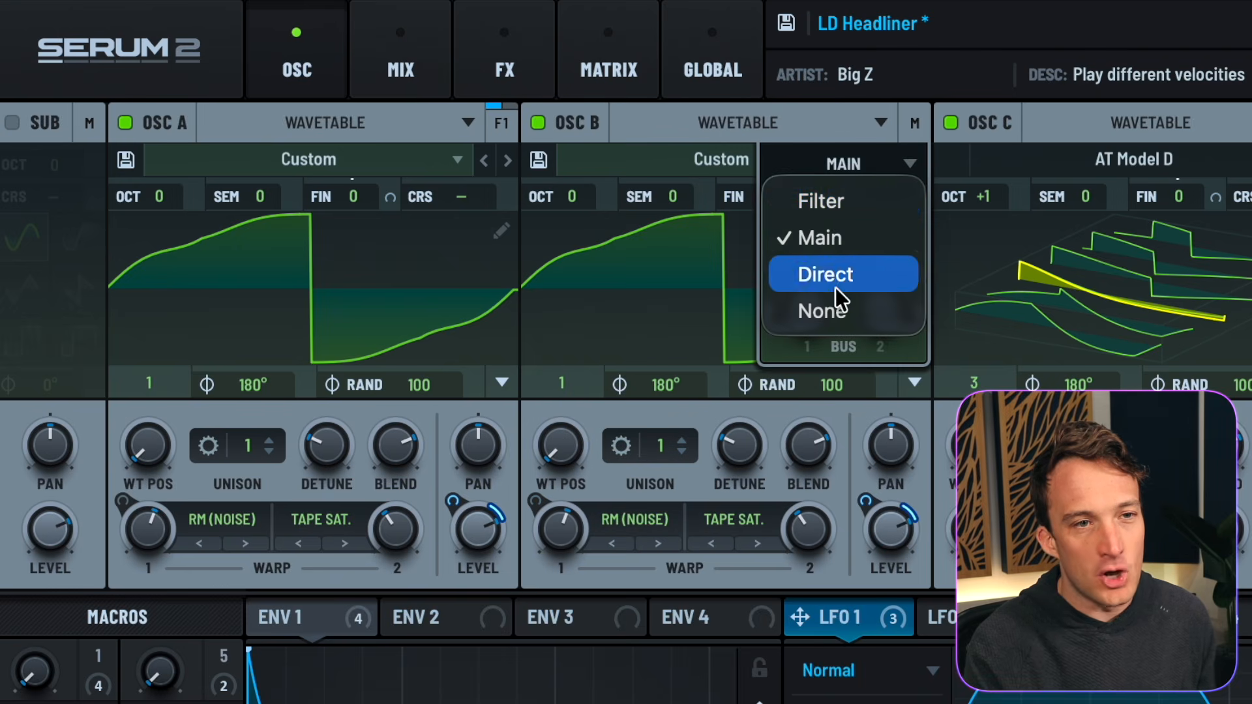
pyautogui.click(828, 312)
# - Copy the whole main effects bus and paste it into Bus 1
pyautogui.click(504, 70)
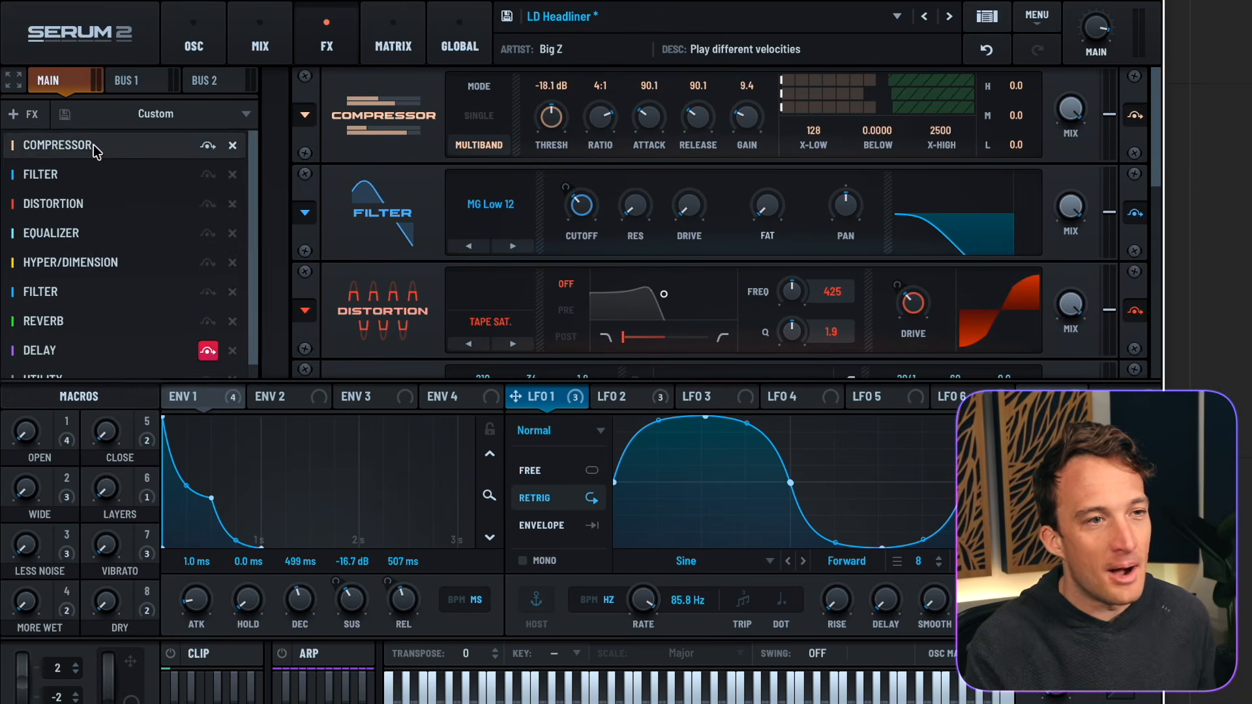
pyautogui.rightClick(120, 186)
pyautogui.click(127, 81)
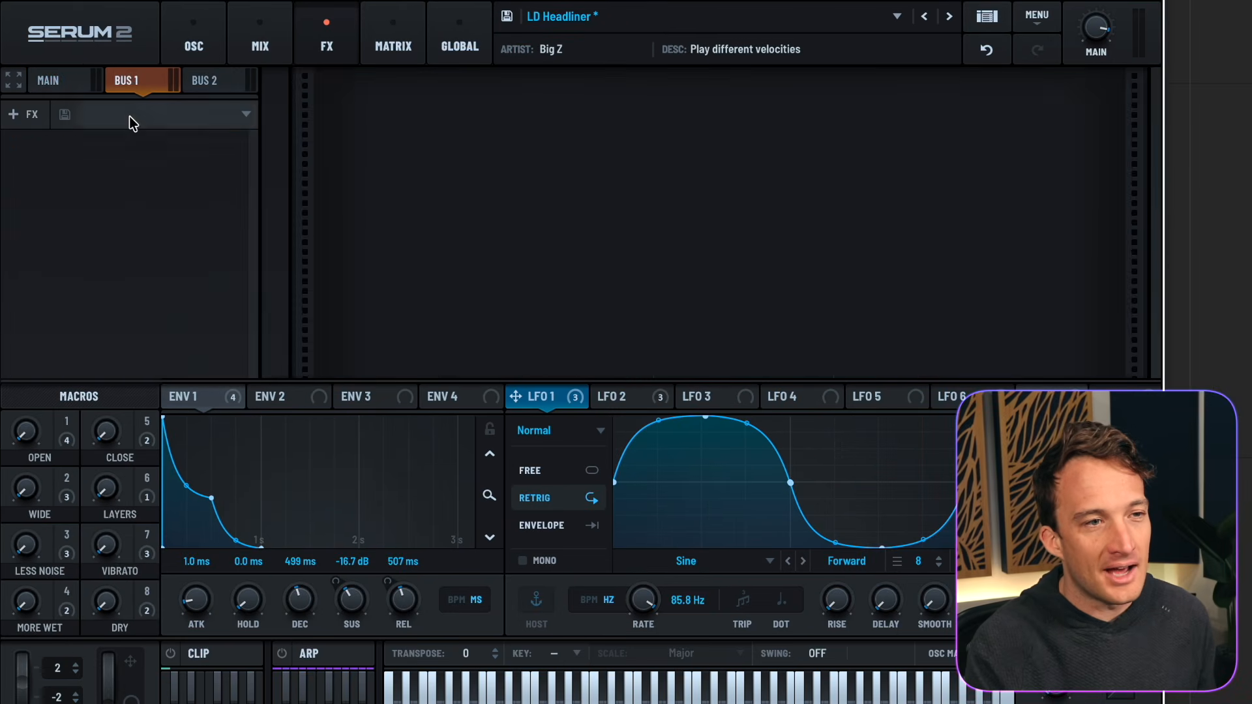
pyautogui.rightClick(134, 189)
pyautogui.moveTo(249, 602)
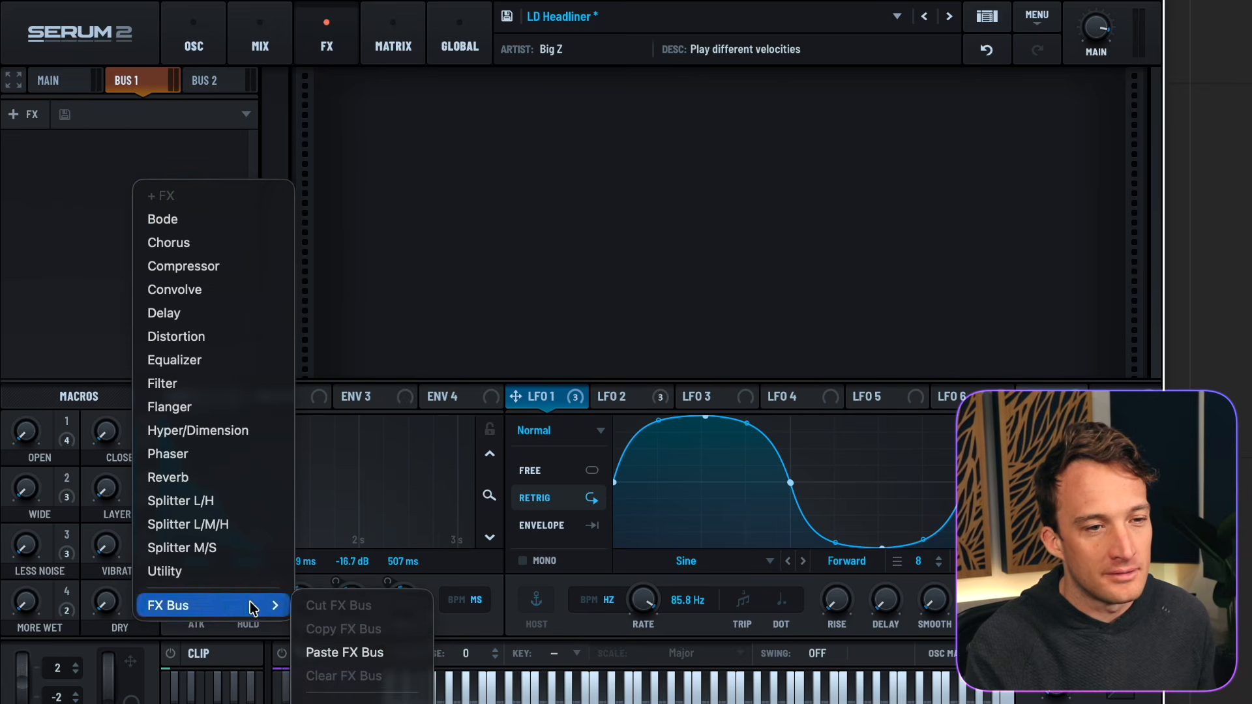
pyautogui.click(326, 653)
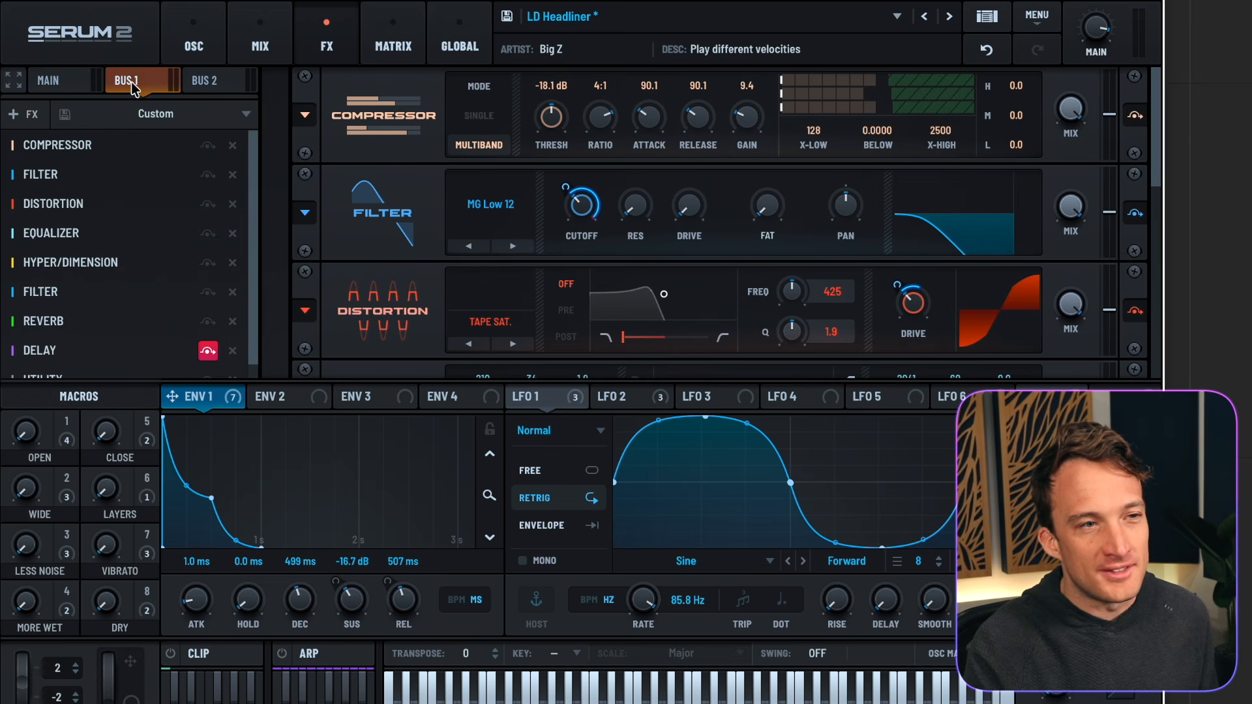
pyautogui.click(63, 81)
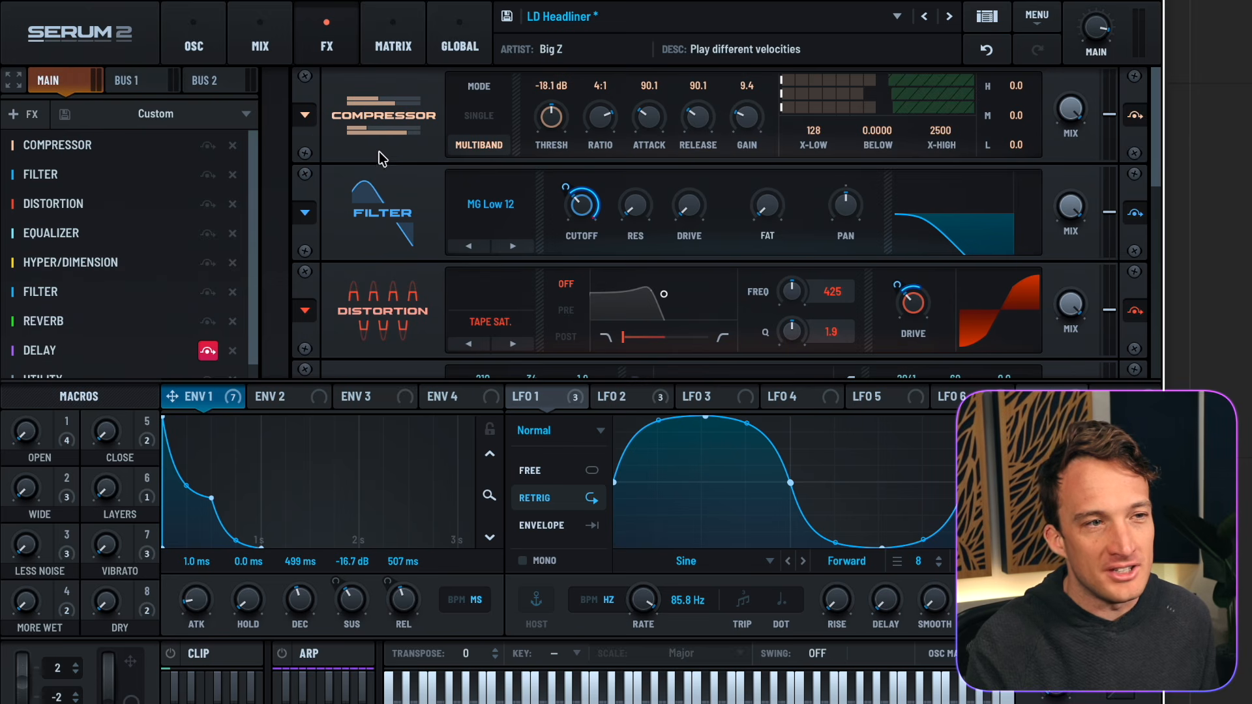
# - Route Bus 1's output to Direct in the mixer
pyautogui.click(266, 40)
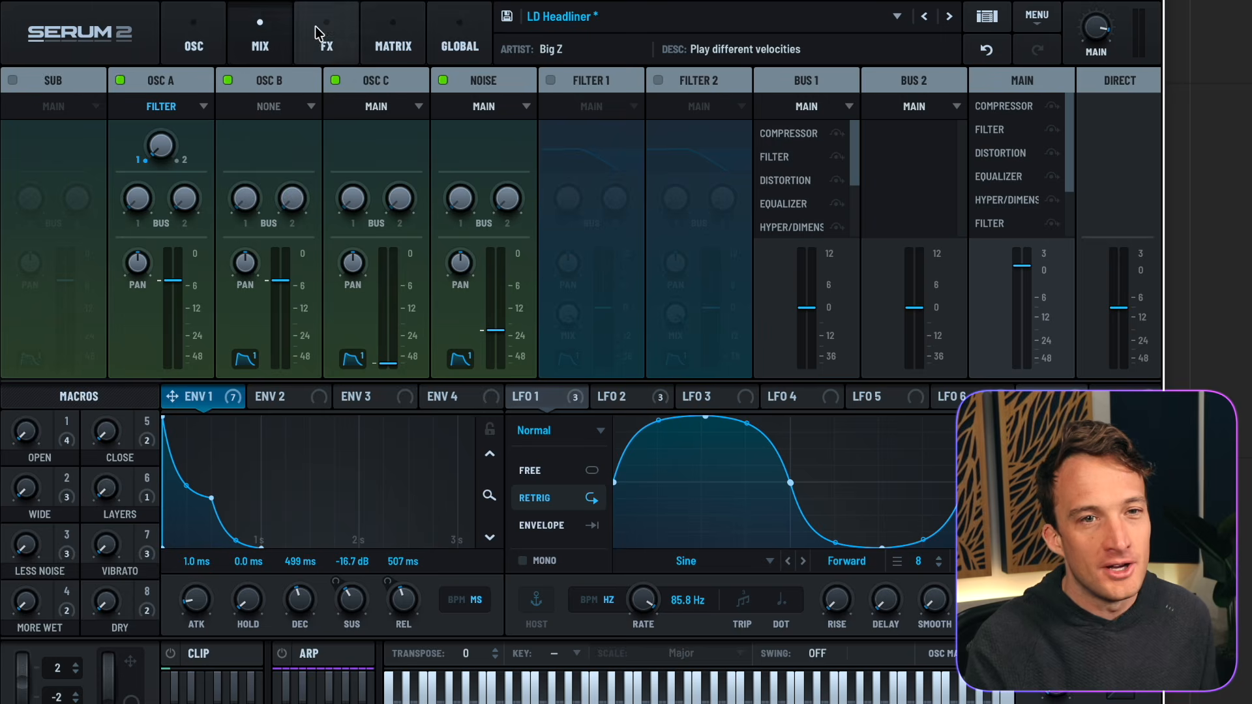
pyautogui.click(791, 104)
pyautogui.click(795, 154)
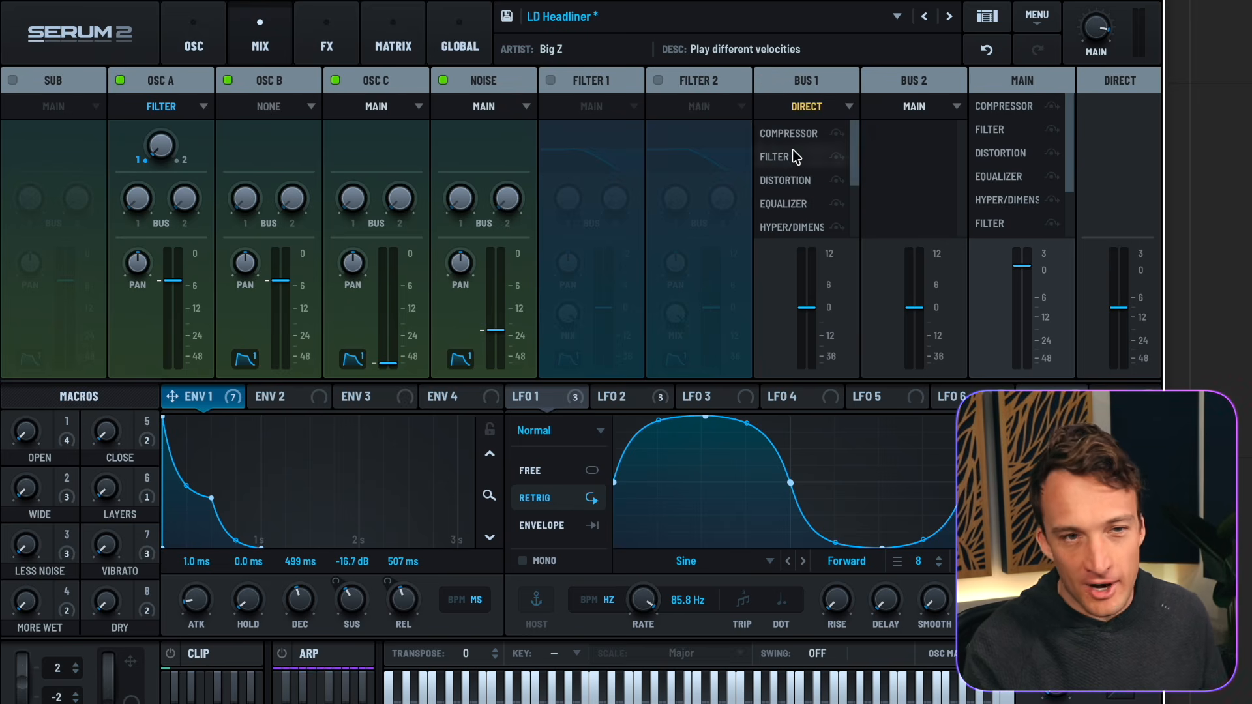
# - Set oscillator B's send to Bus 1 to 80%, with oscillator A switched off while adjusting it
pyautogui.click(194, 41)
pyautogui.click(83, 79)
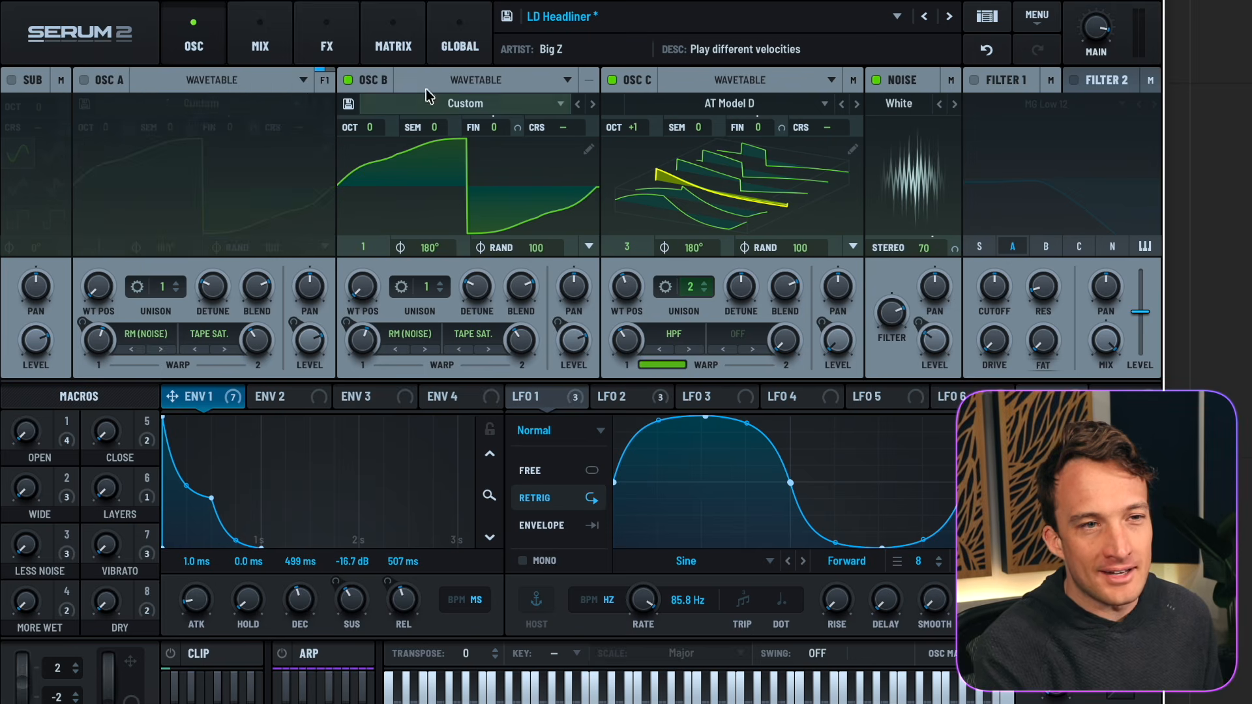
pyautogui.click(591, 81)
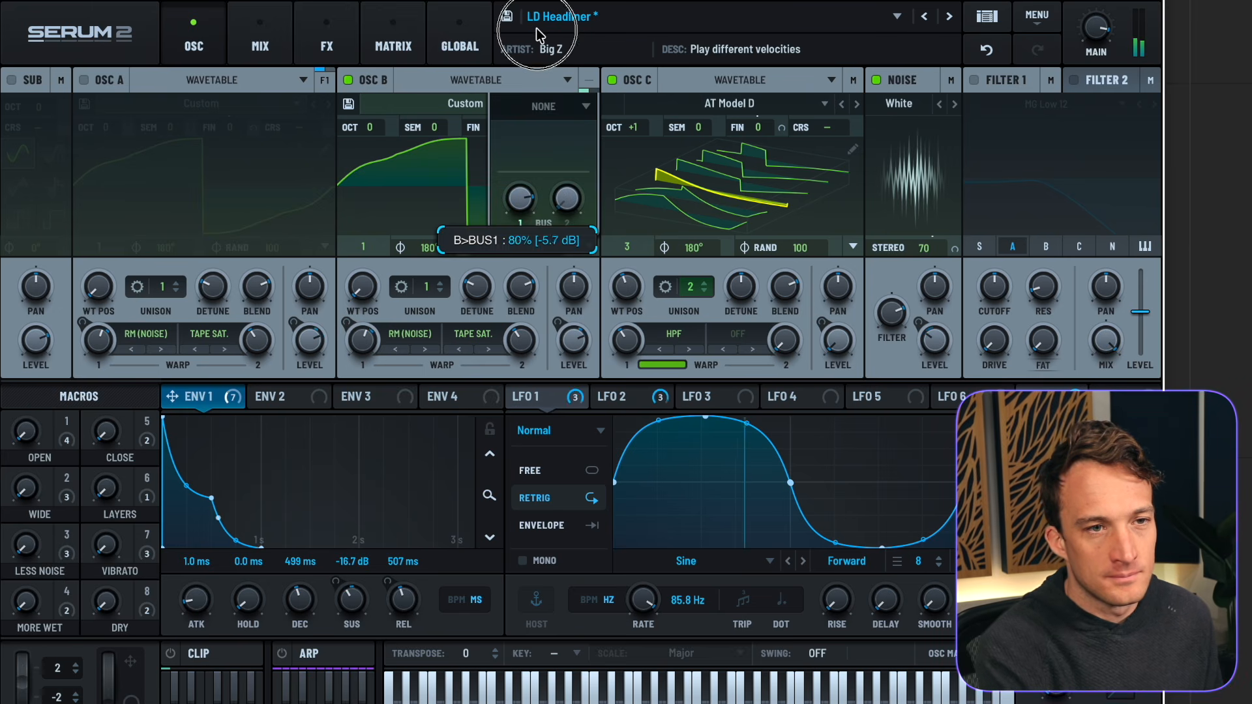
pyautogui.click(84, 79)
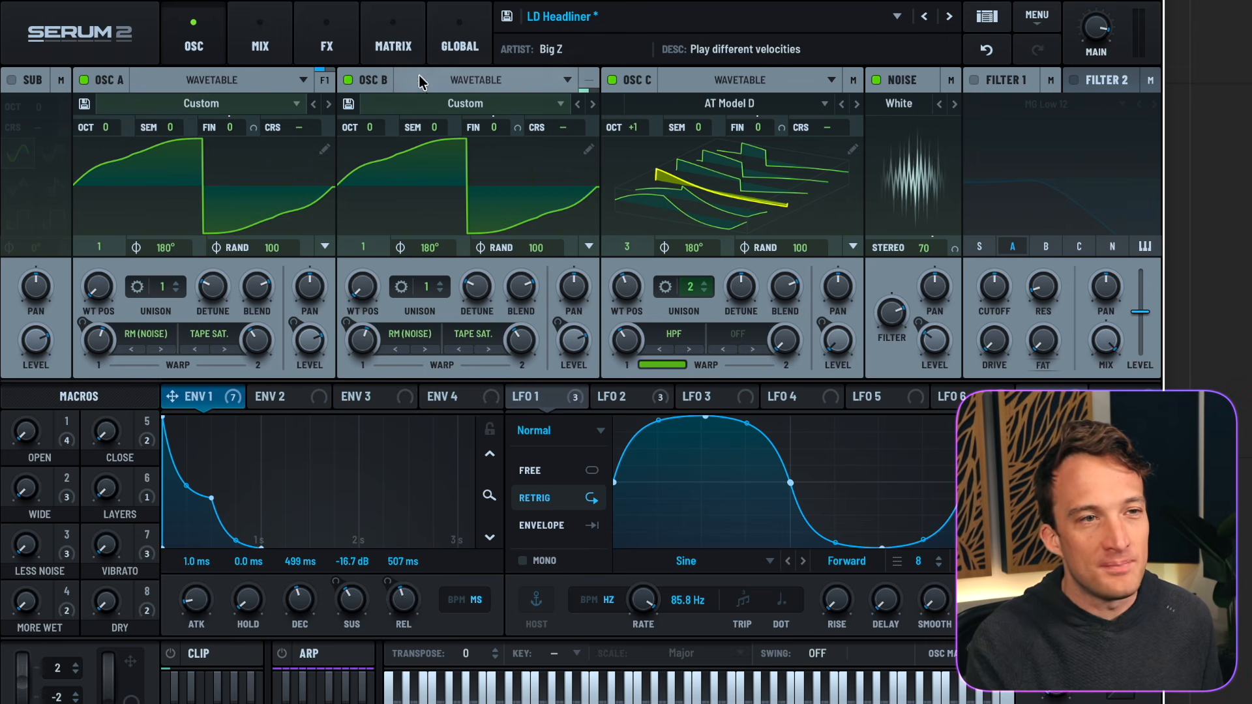
# - Re-enable the Delay in the Bus 1 effects chain and raise its mix
pyautogui.click(334, 59)
pyautogui.scroll(-1, 119, 319)
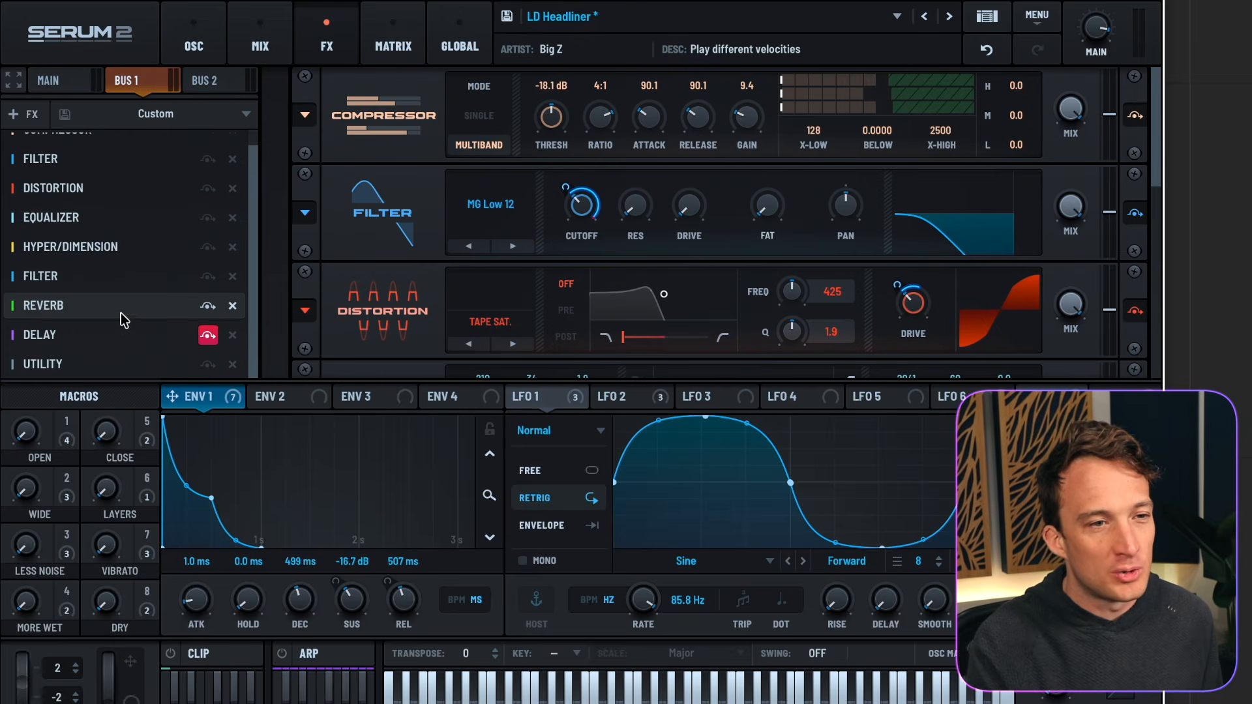
pyautogui.moveTo(1154, 179); pyautogui.dragTo(1144, 375)
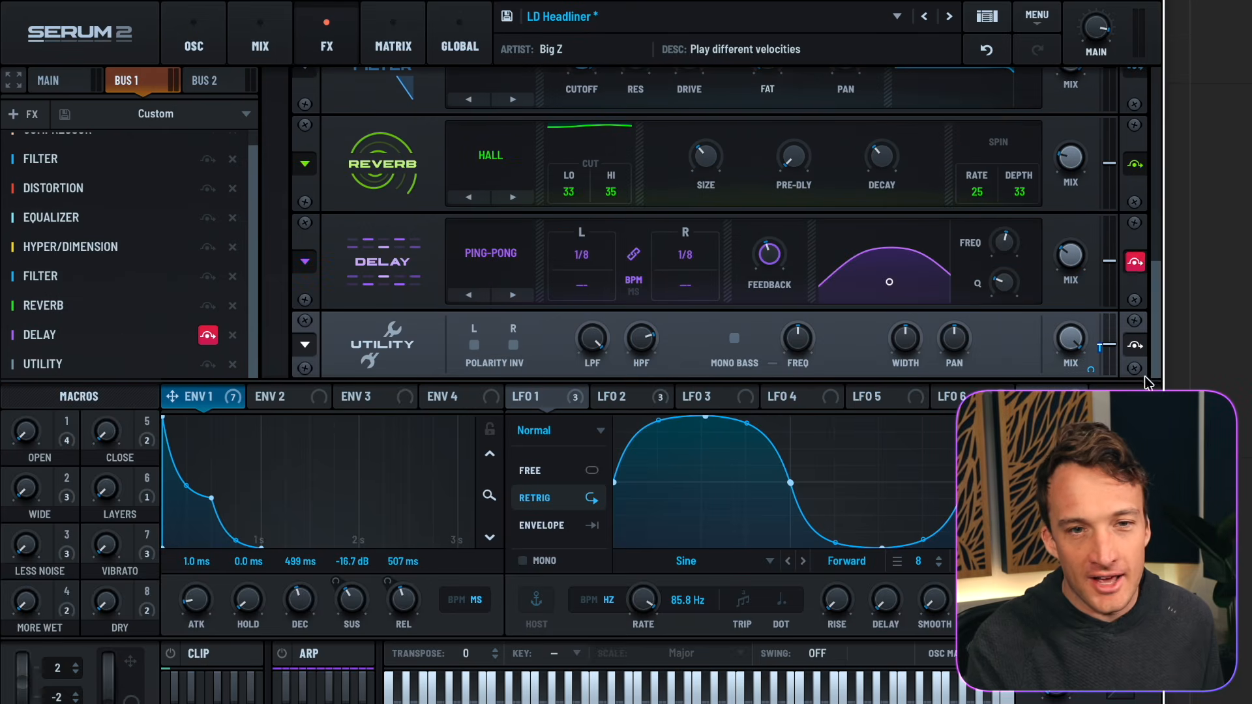
pyautogui.click(1135, 263)
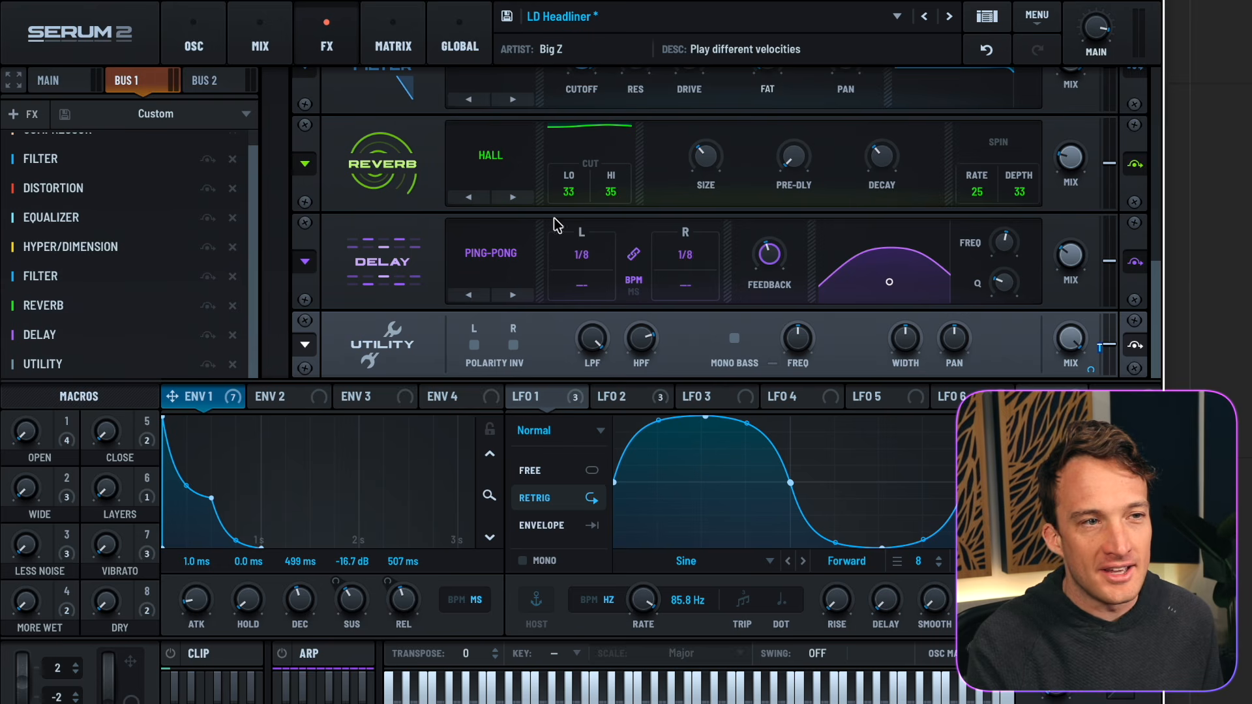
pyautogui.moveTo(1065, 269); pyautogui.dragTo(1061, 18)
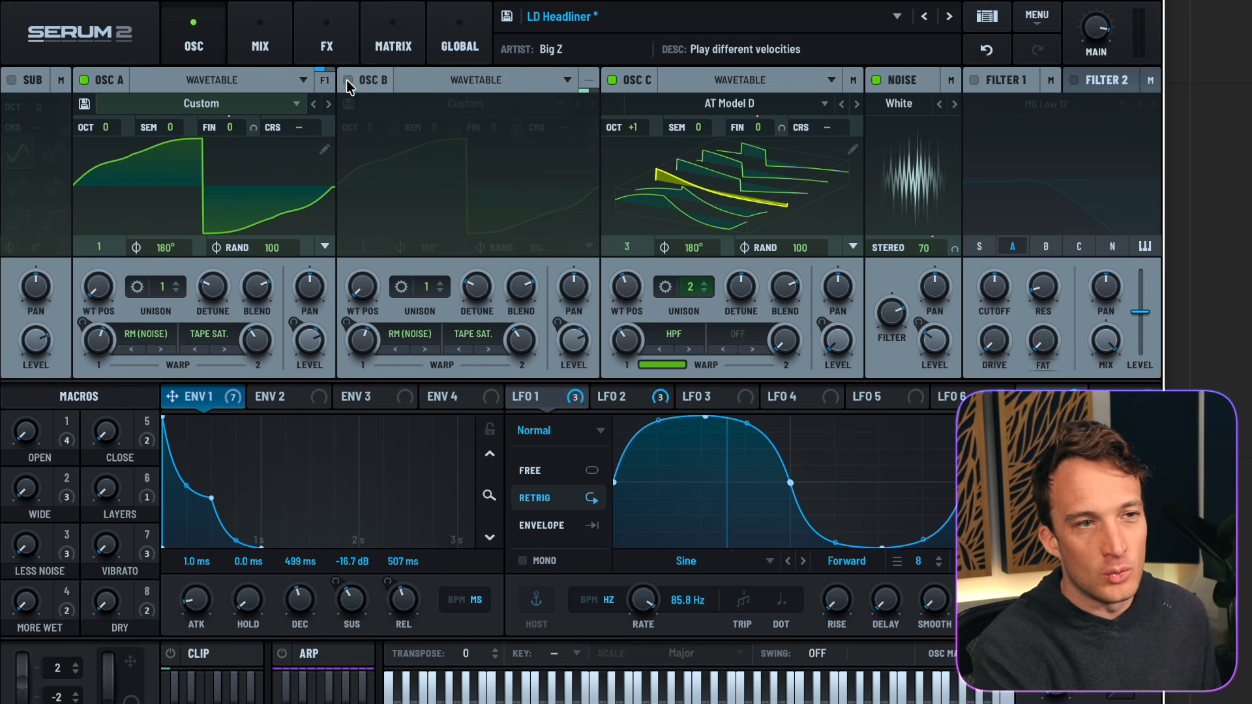
# - Switch oscillator B back on, setting its octave to +1 and its wavetable position to 4
pyautogui.click(348, 80)
pyautogui.click(83, 80)
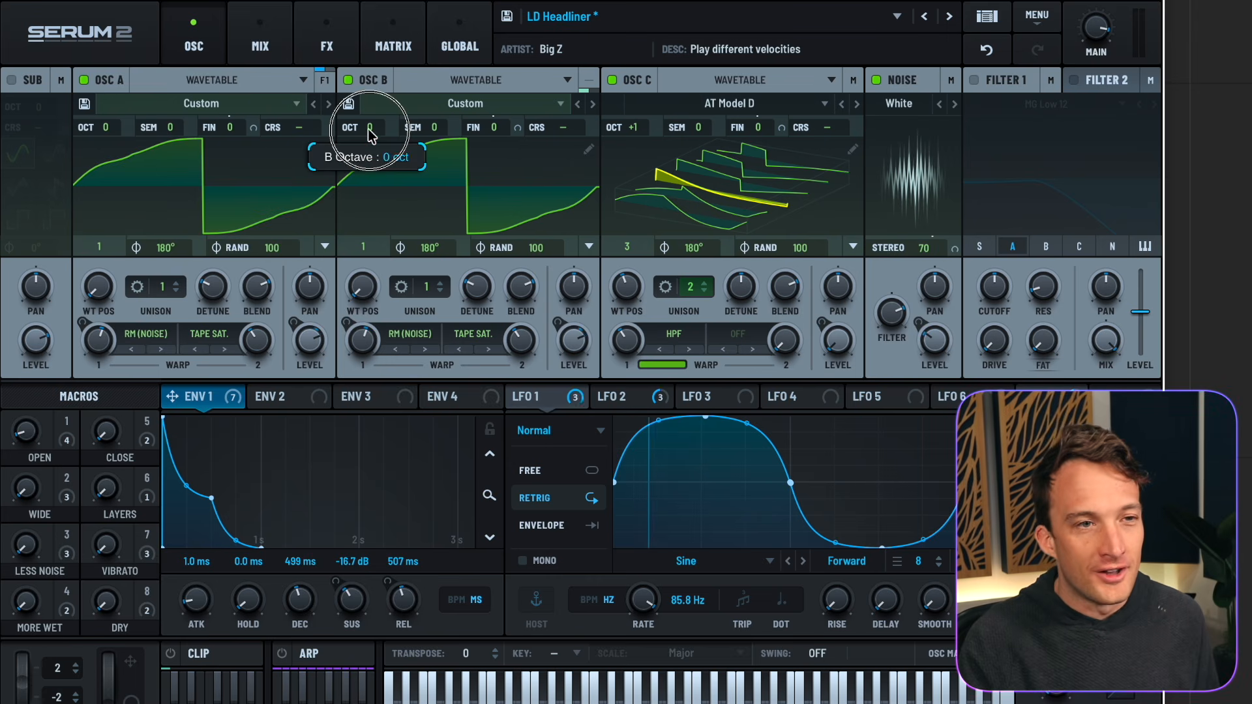
pyautogui.moveTo(369, 128); pyautogui.dragTo(369, 112)
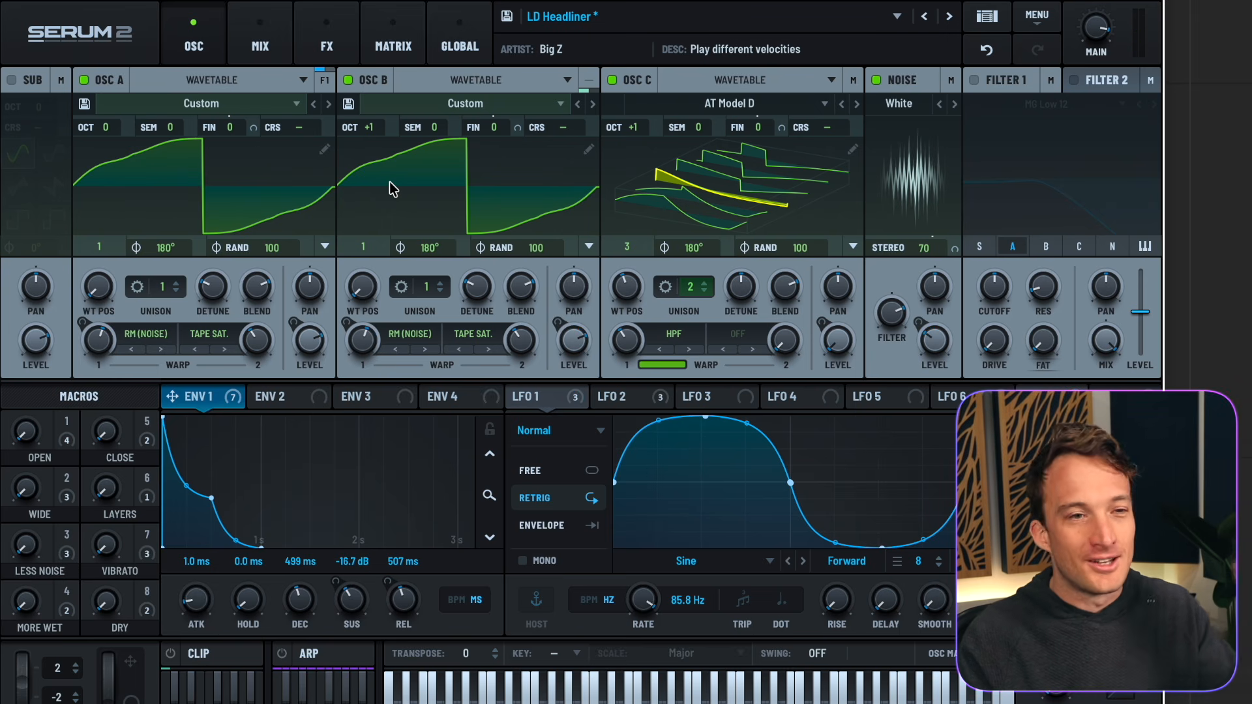
pyautogui.moveTo(348, 316); pyautogui.dragTo(343, 202)
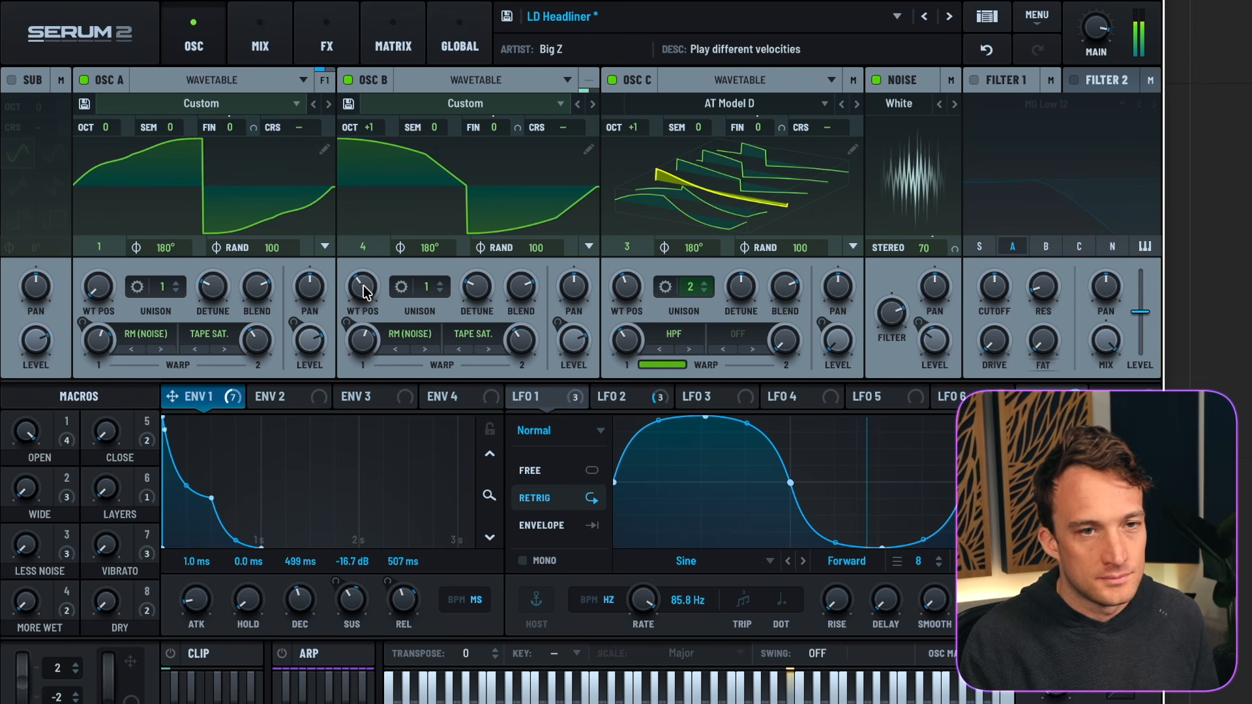
# - Change oscillator B to Sample mode and load the factory plucked sample Balafon Short
pyautogui.click(436, 80)
pyautogui.click(447, 151)
pyautogui.click(409, 106)
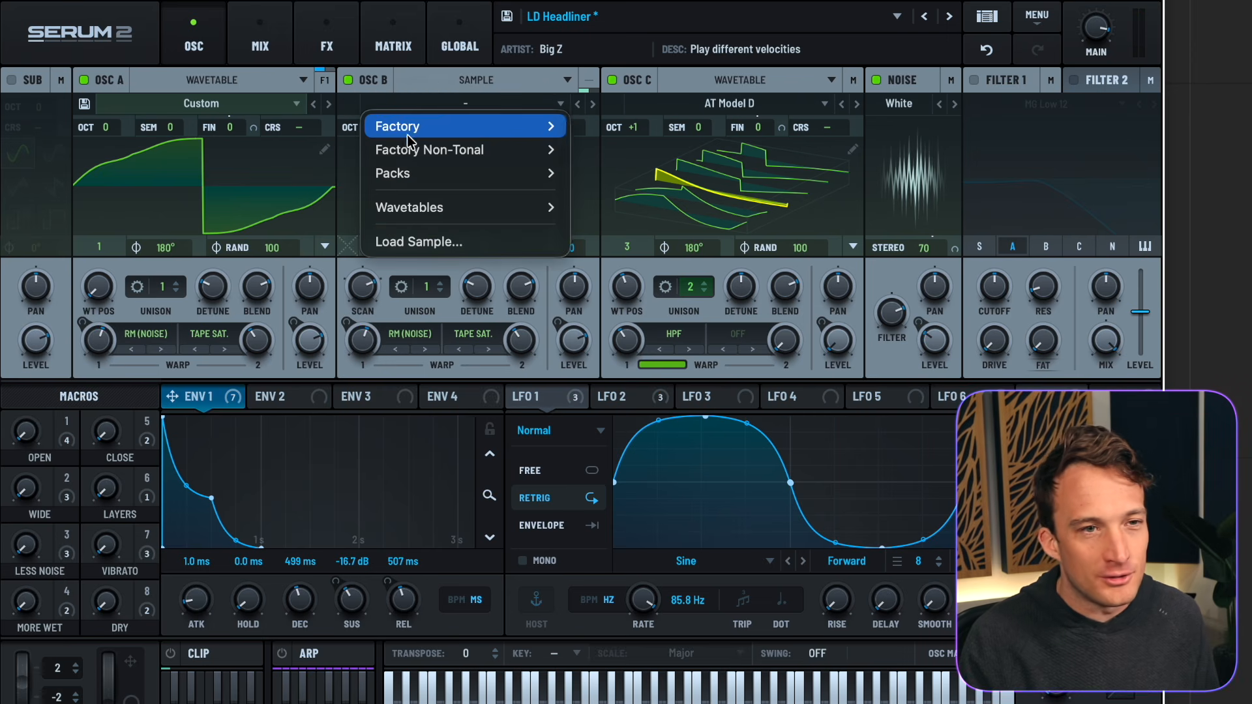
pyautogui.moveTo(407, 134)
pyautogui.moveTo(620, 244)
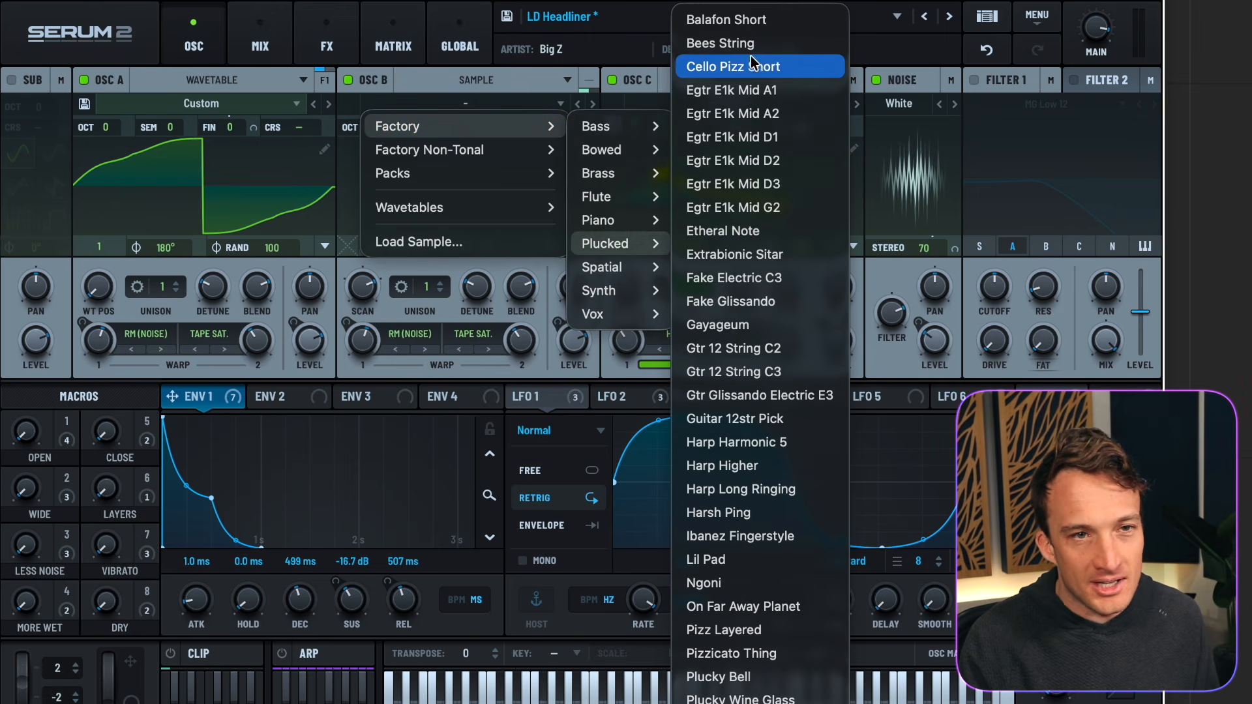
pyautogui.click(724, 19)
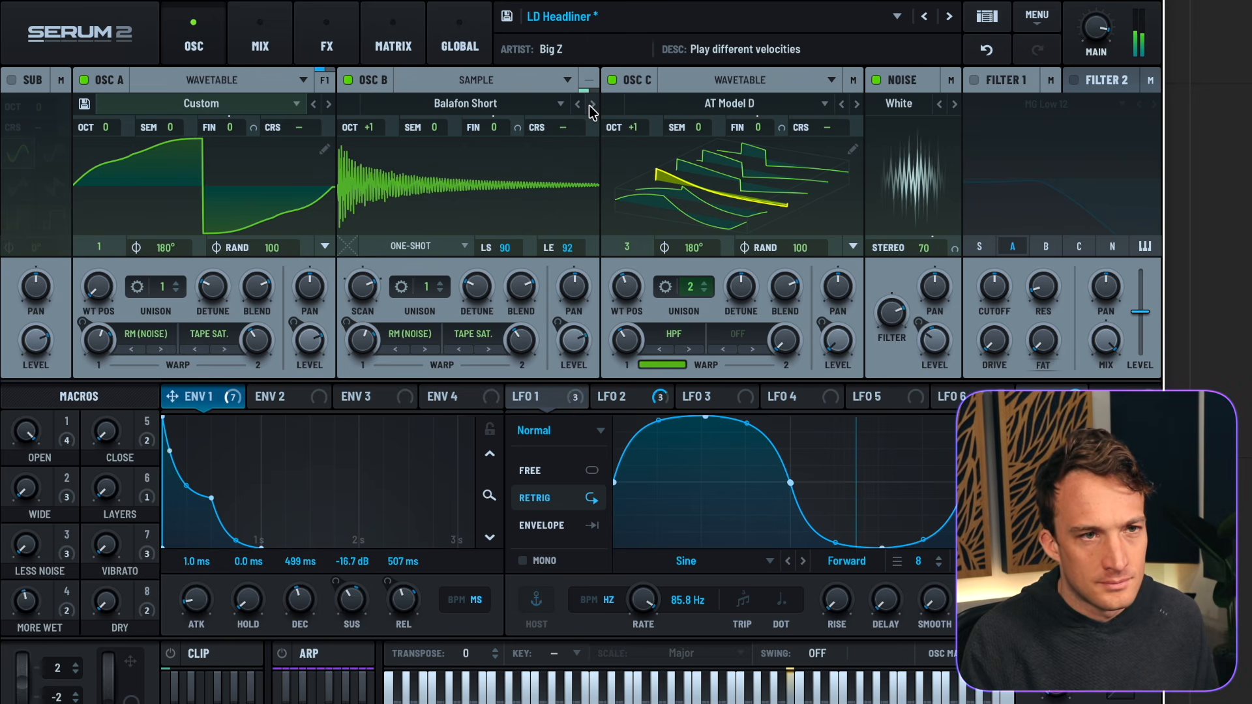
# - Add a Distortion to the Bus 1 effects chain and move it directly before the Reverb
pyautogui.click(330, 32)
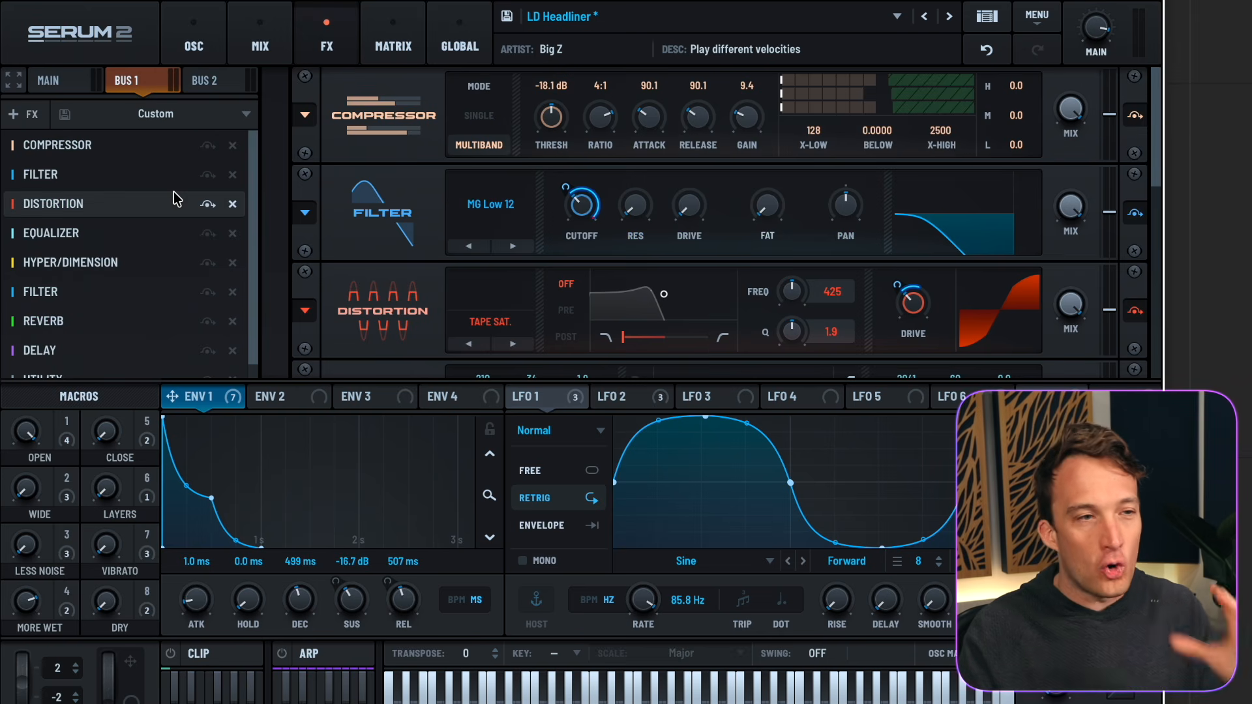
pyautogui.click(32, 115)
pyautogui.click(44, 260)
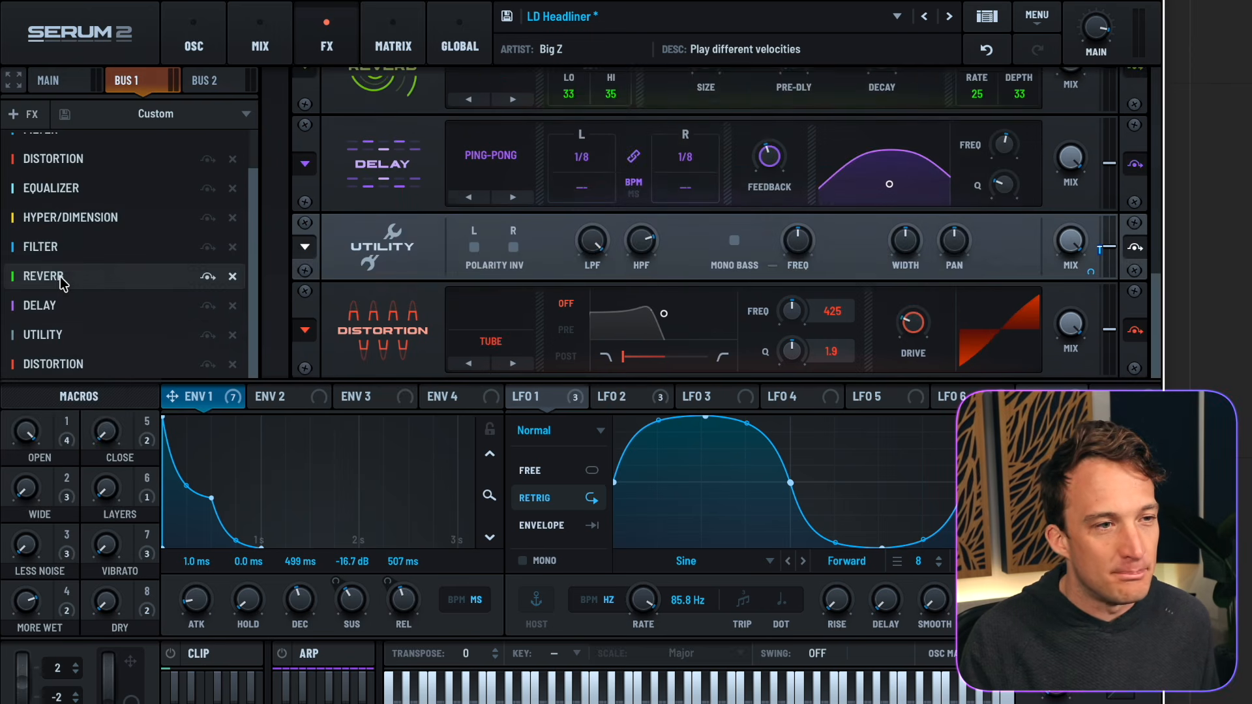
pyautogui.moveTo(56, 364); pyautogui.dragTo(57, 280)
pyautogui.scroll(2, 424, 231)
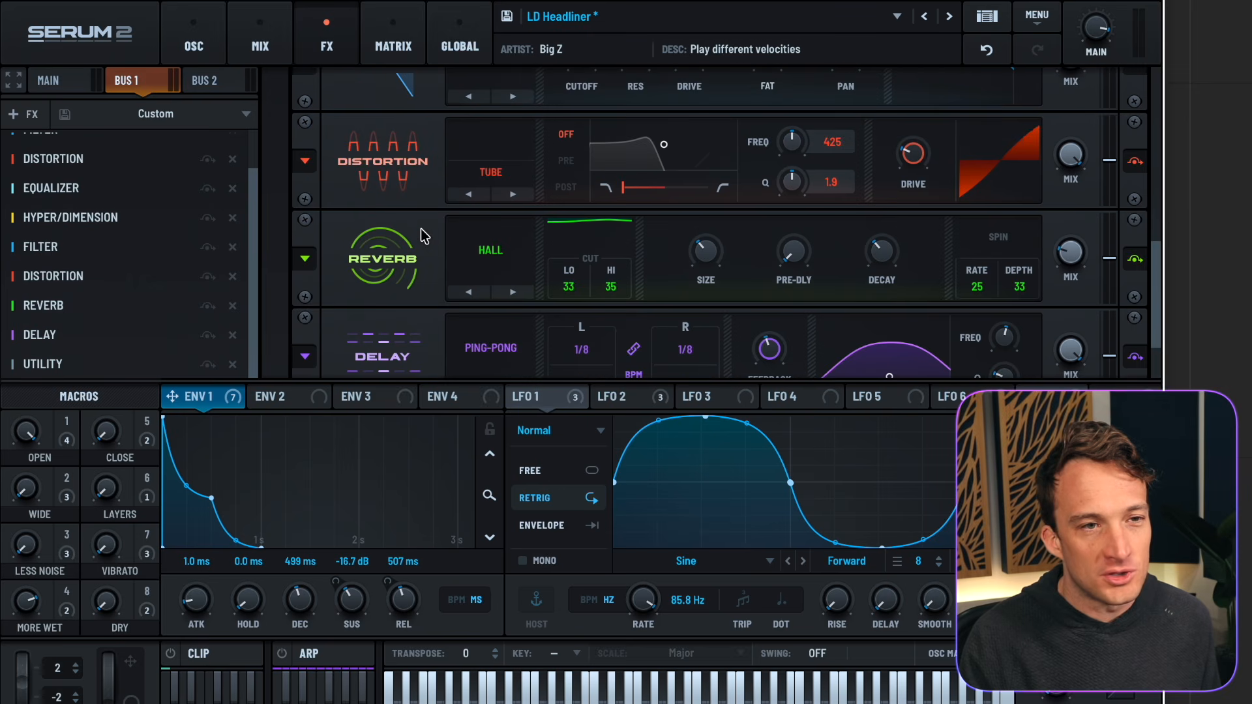
# - Change the new Bus 1 distortion's type by stepping seven modes on from Tube
pyautogui.click(505, 196)
pyautogui.click(505, 196)
pyautogui.click(505, 195)
pyautogui.click(504, 196)
pyautogui.click(504, 196)
pyautogui.click(504, 196)
pyautogui.click(504, 195)
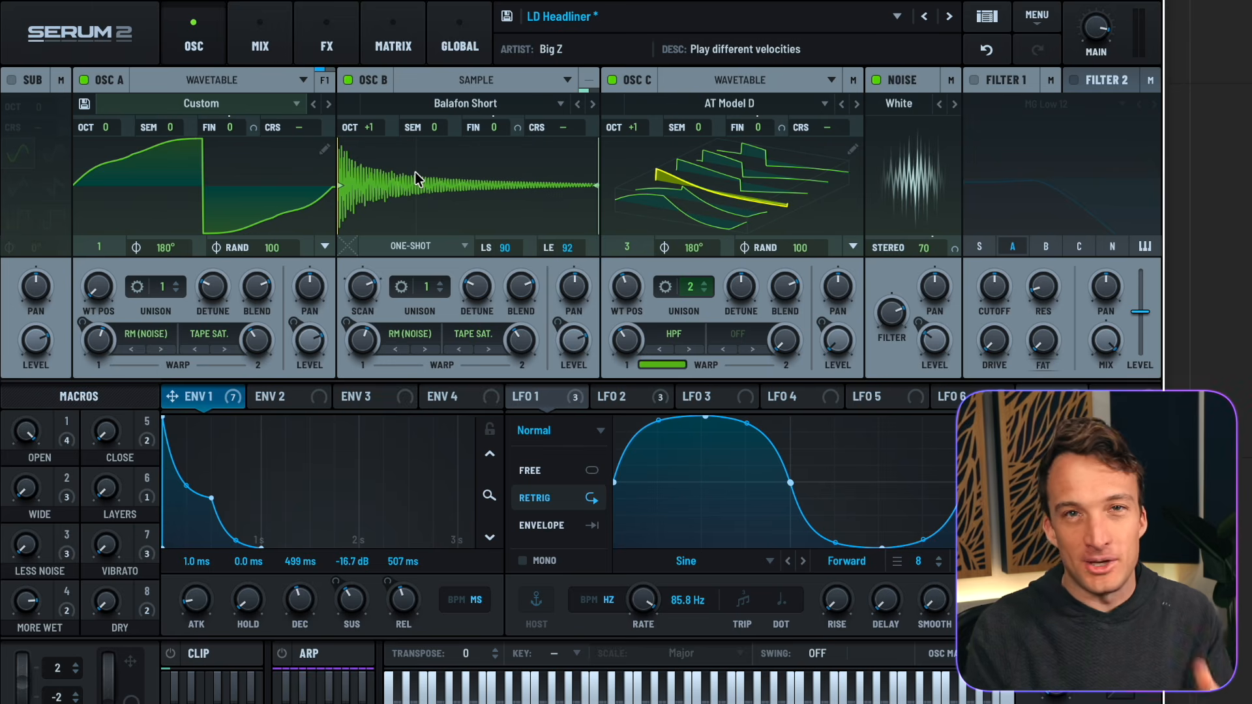
# - Change oscillator B's sample to Bees String, play it, and move on through the following plucked samples
pyautogui.click(579, 103)
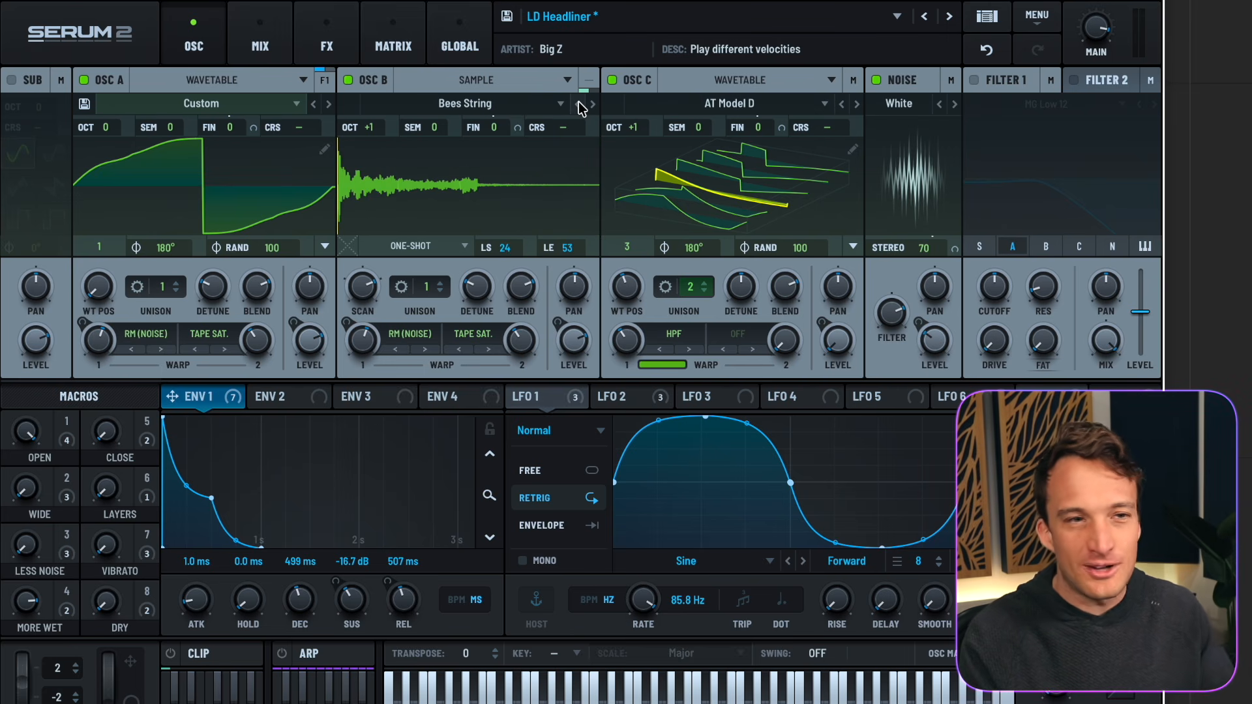
pyautogui.press('space')
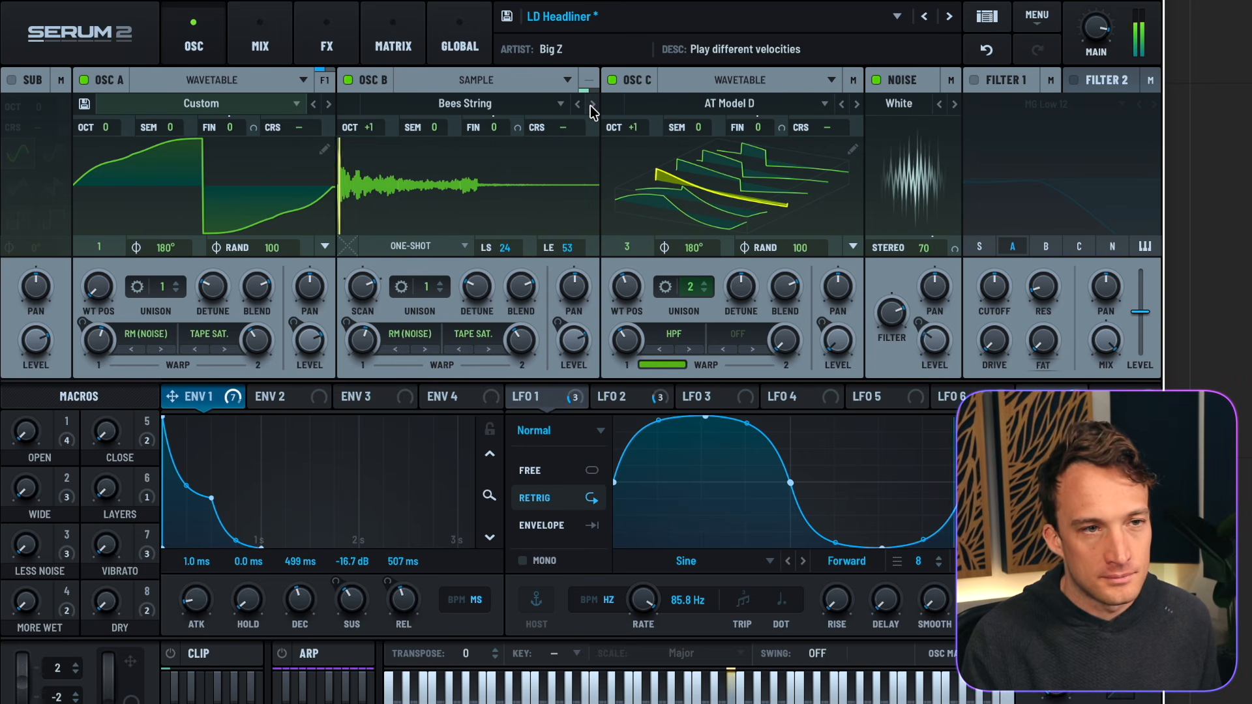
pyautogui.click(591, 103)
pyautogui.click(592, 103)
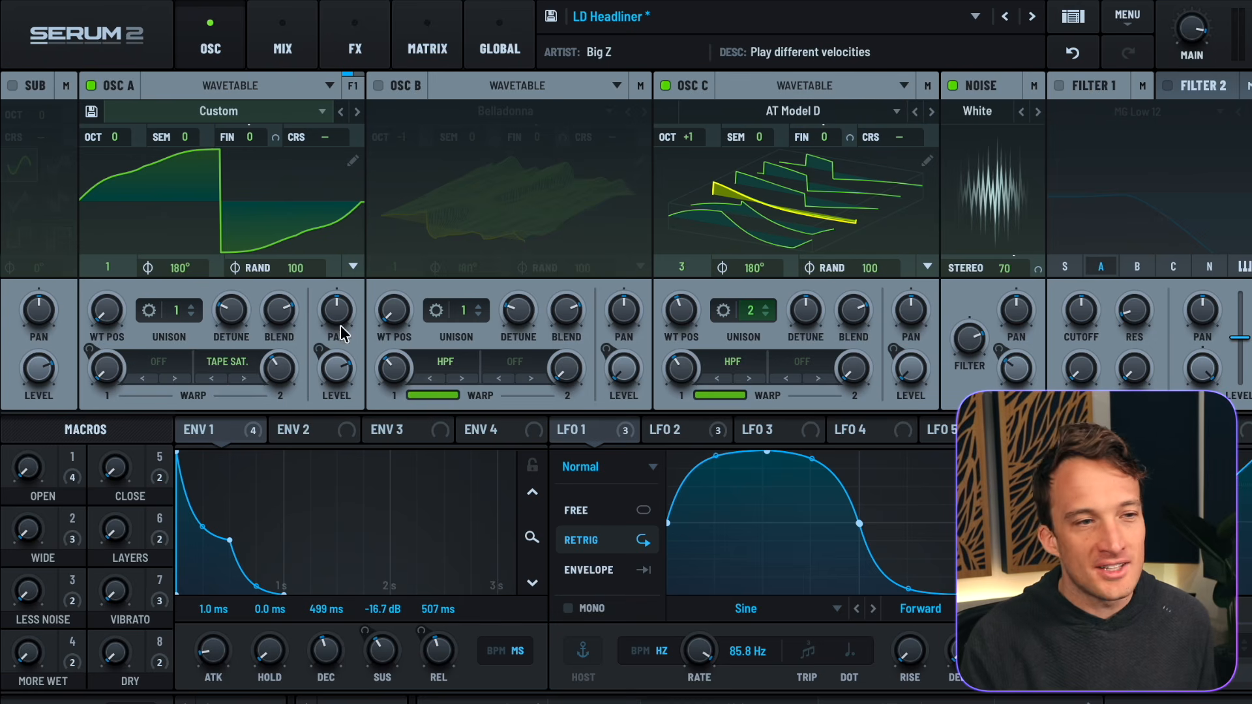
# - Set oscillator A's first warp mode to RM (Noise) and raise its warp amount
pyautogui.click(135, 363)
pyautogui.moveTo(171, 593)
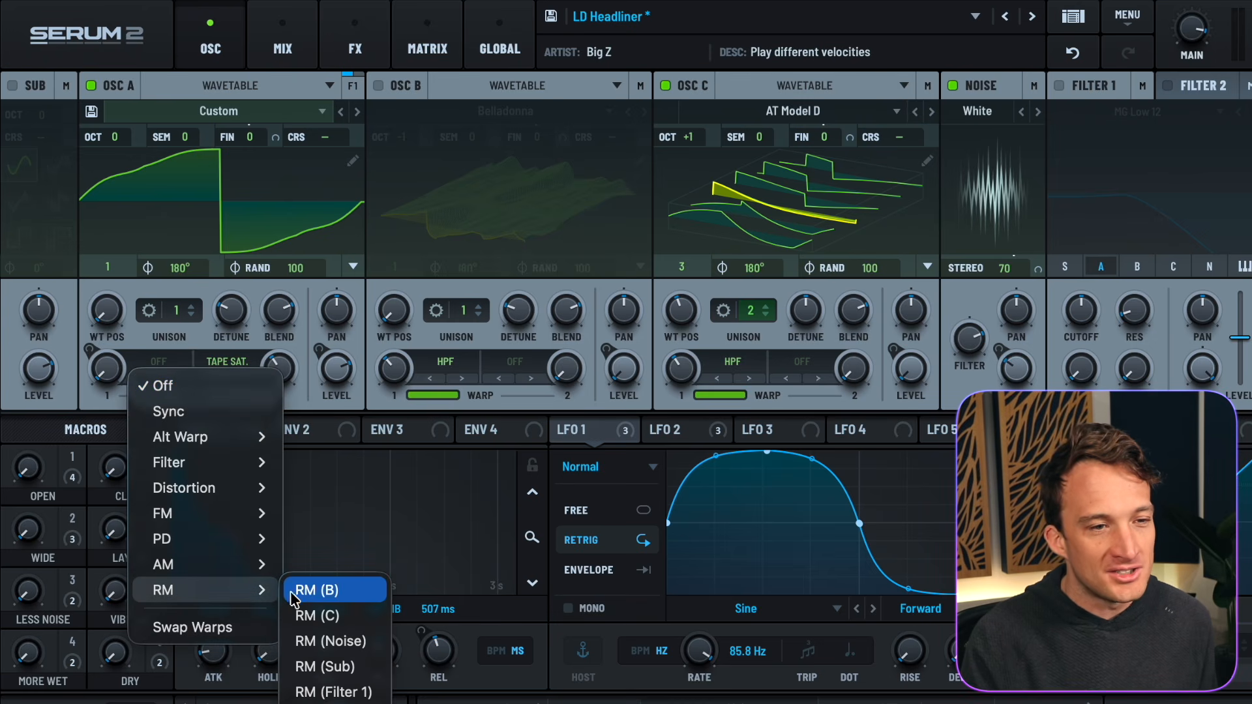
pyautogui.click(316, 645)
pyautogui.moveTo(107, 369); pyautogui.dragTo(119, 232)
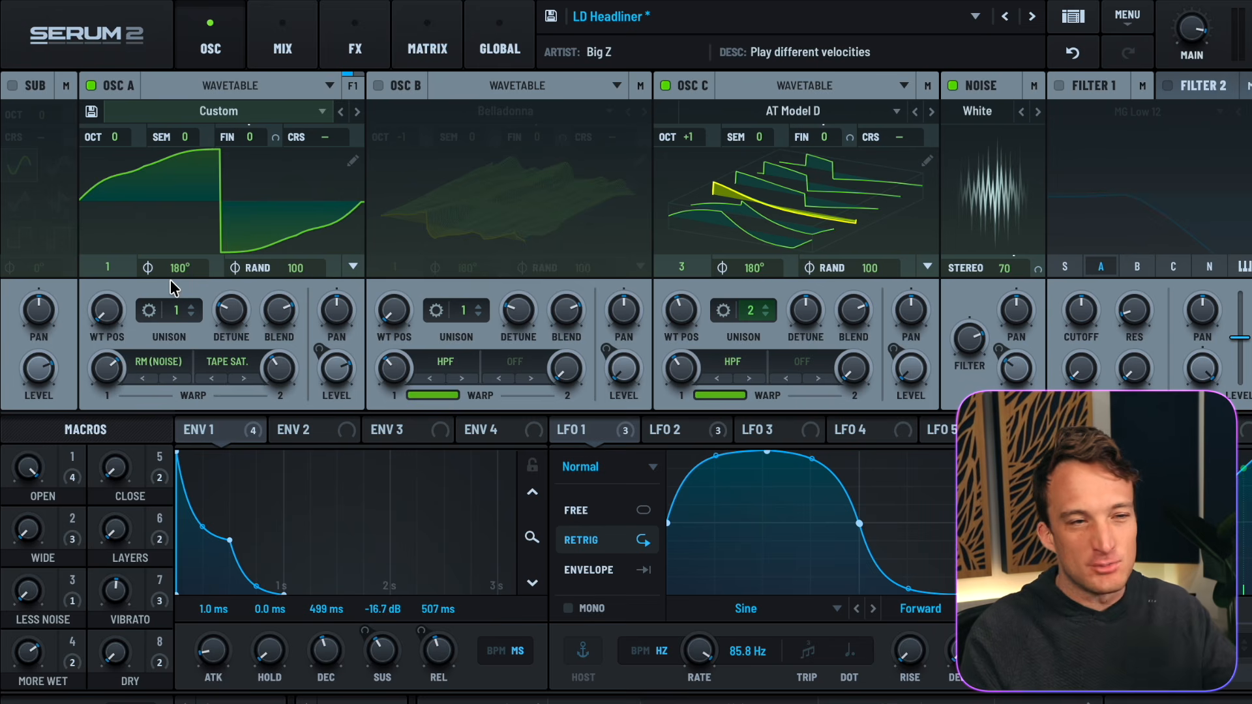
# - Lower oscillator A's RM (Noise) warp amount to its minimum and bring it back up to compare the sound
pyautogui.moveTo(106, 369); pyautogui.dragTo(84, 536)
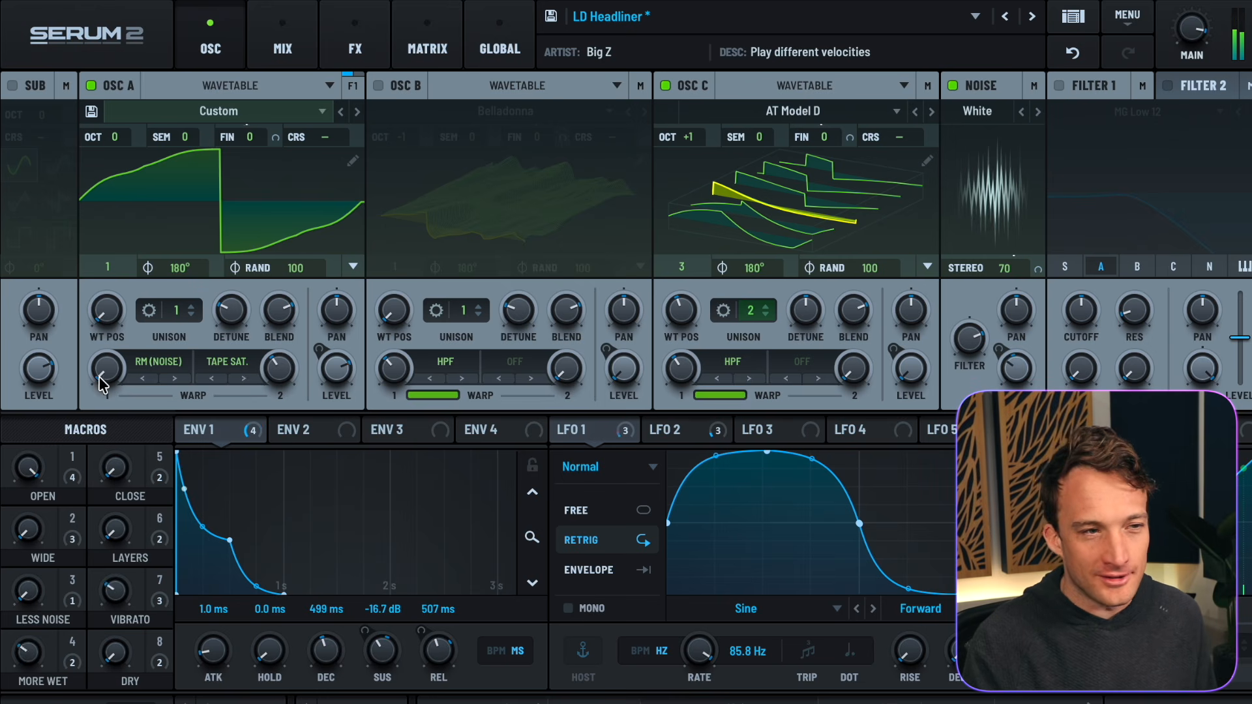
pyautogui.moveTo(100, 374)
pyautogui.mouseDown()
pyautogui.moveTo(104, 326)
pyautogui.moveTo(105, 369)
pyautogui.mouseUp()
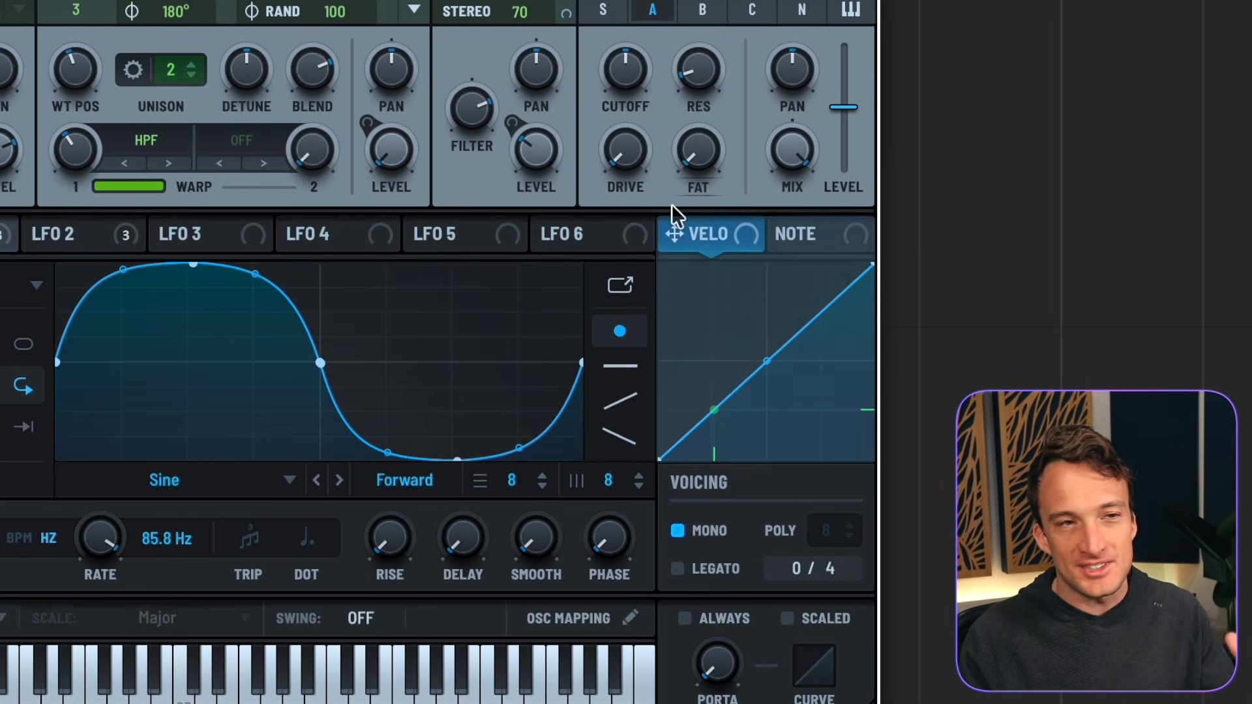
# - In the modulation matrix, set Velo as the aux source for the Env 1 to FX 2 filter frequency routing
pyautogui.click(361, 70)
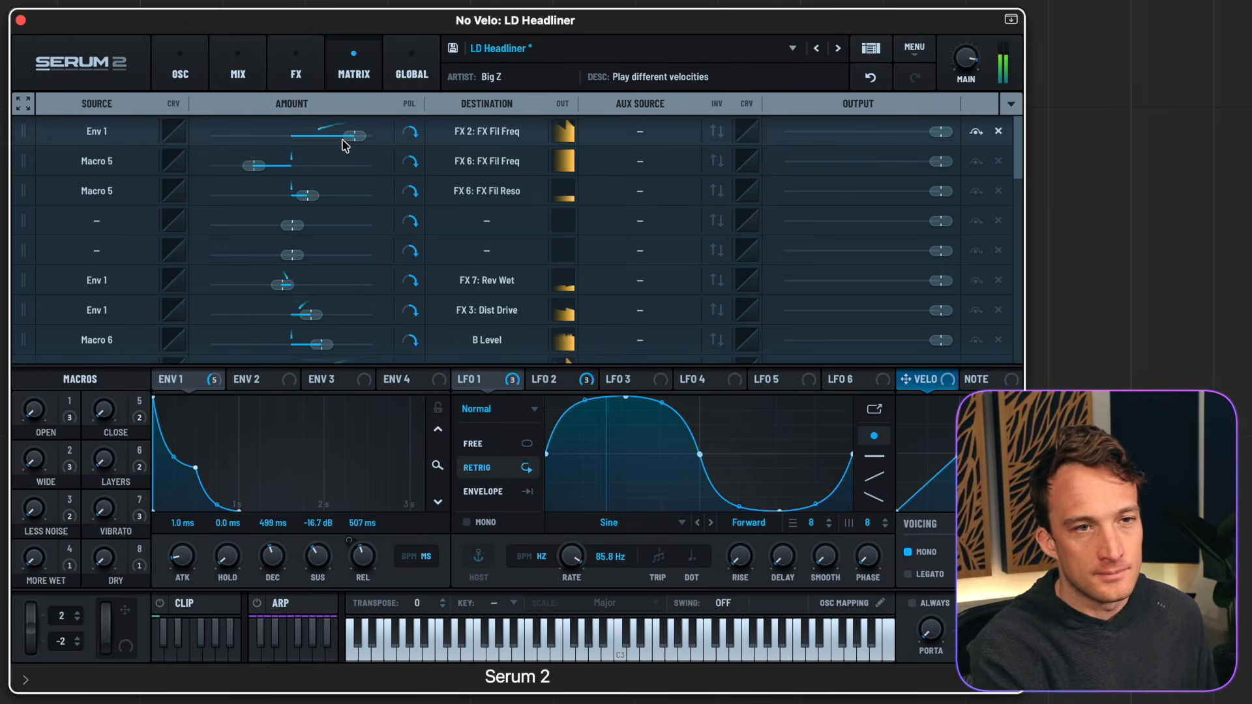
pyautogui.click(640, 131)
pyautogui.moveTo(642, 217)
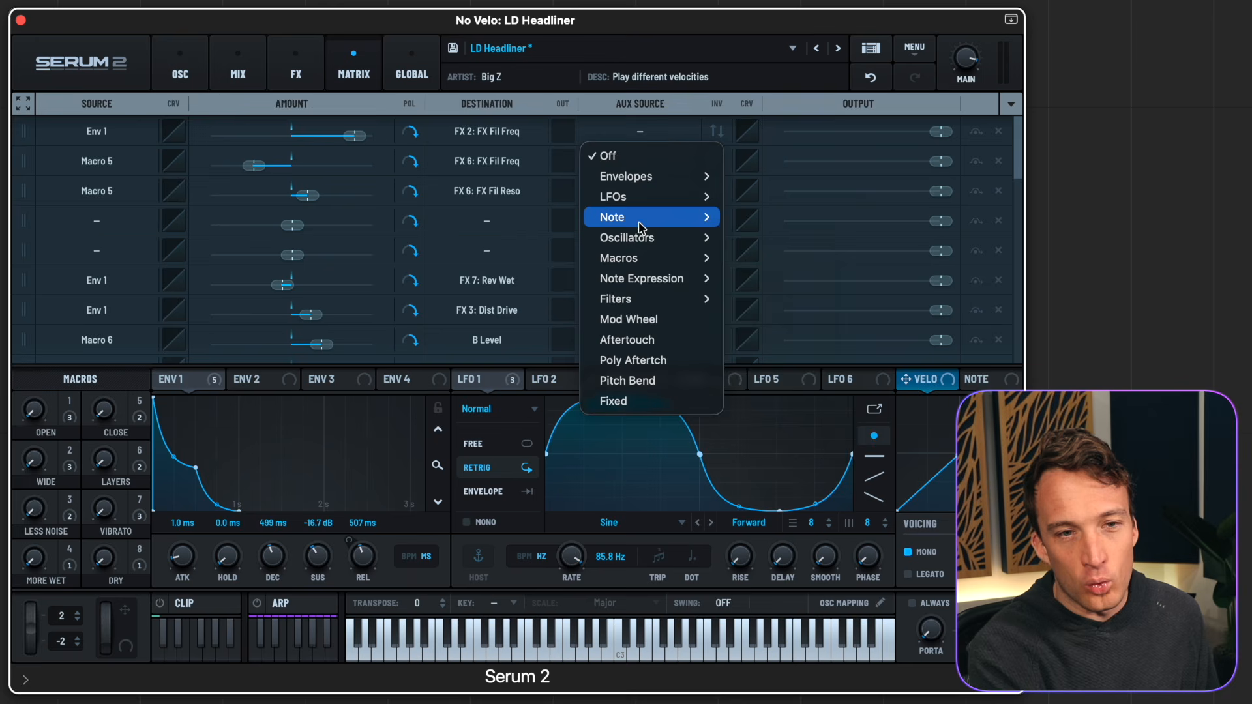
pyautogui.click(746, 381)
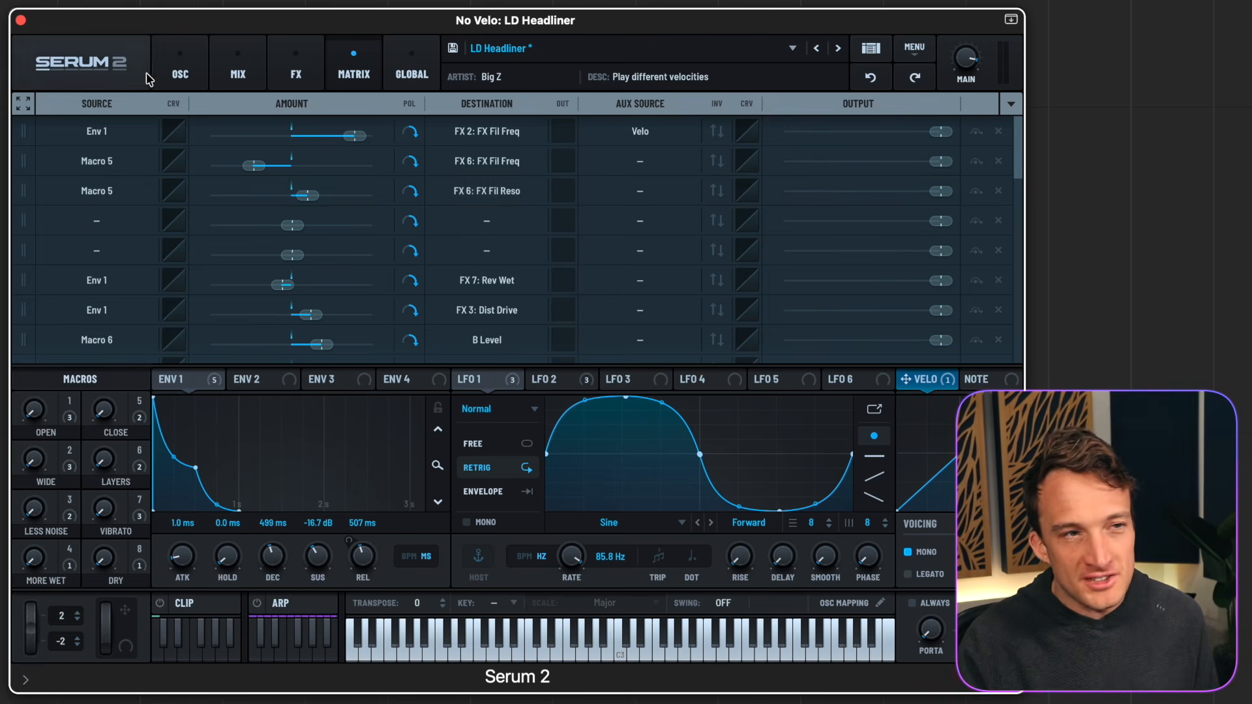
# - Assign velocity as a modulator of oscillator A's first warp amount and of envelope 1's sustain
pyautogui.click(178, 58)
pyautogui.moveTo(905, 382)
pyautogui.mouseDown()
pyautogui.moveTo(896, 372)
pyautogui.moveTo(922, 372)
pyautogui.moveTo(509, 261)
pyautogui.moveTo(98, 335)
pyautogui.moveTo(86, 315)
pyautogui.mouseUp()
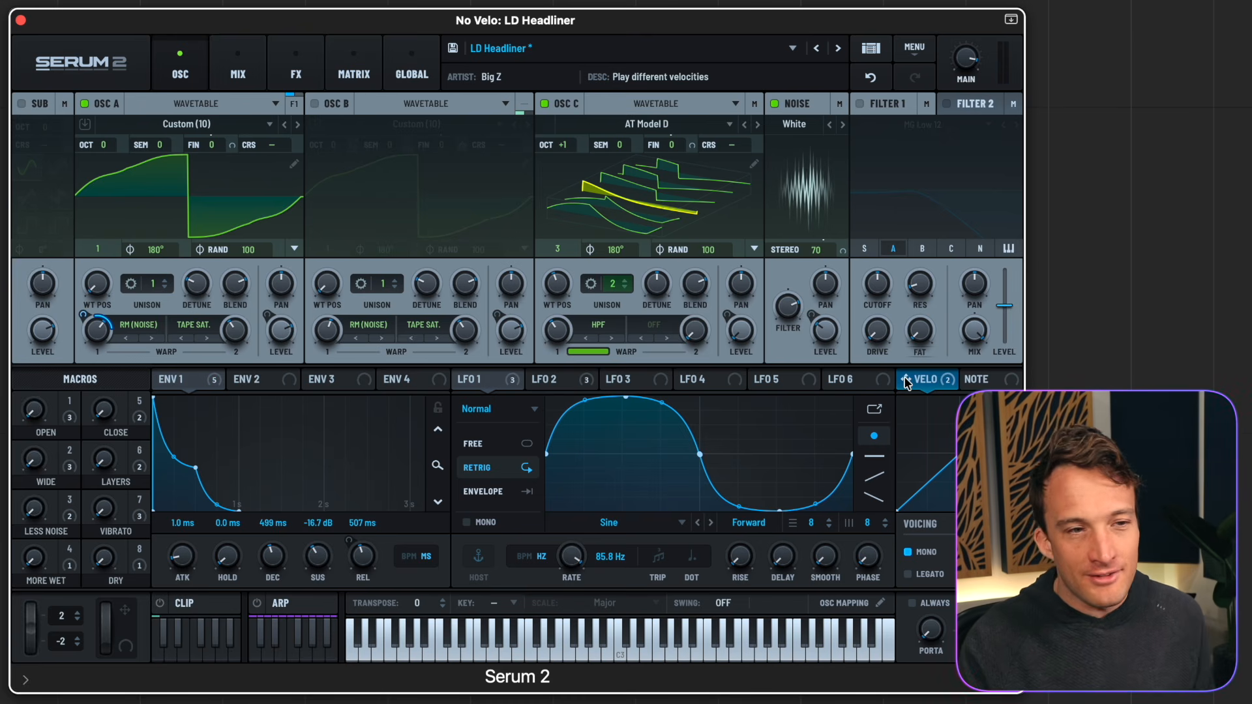
pyautogui.moveTo(906, 379); pyautogui.dragTo(307, 540)
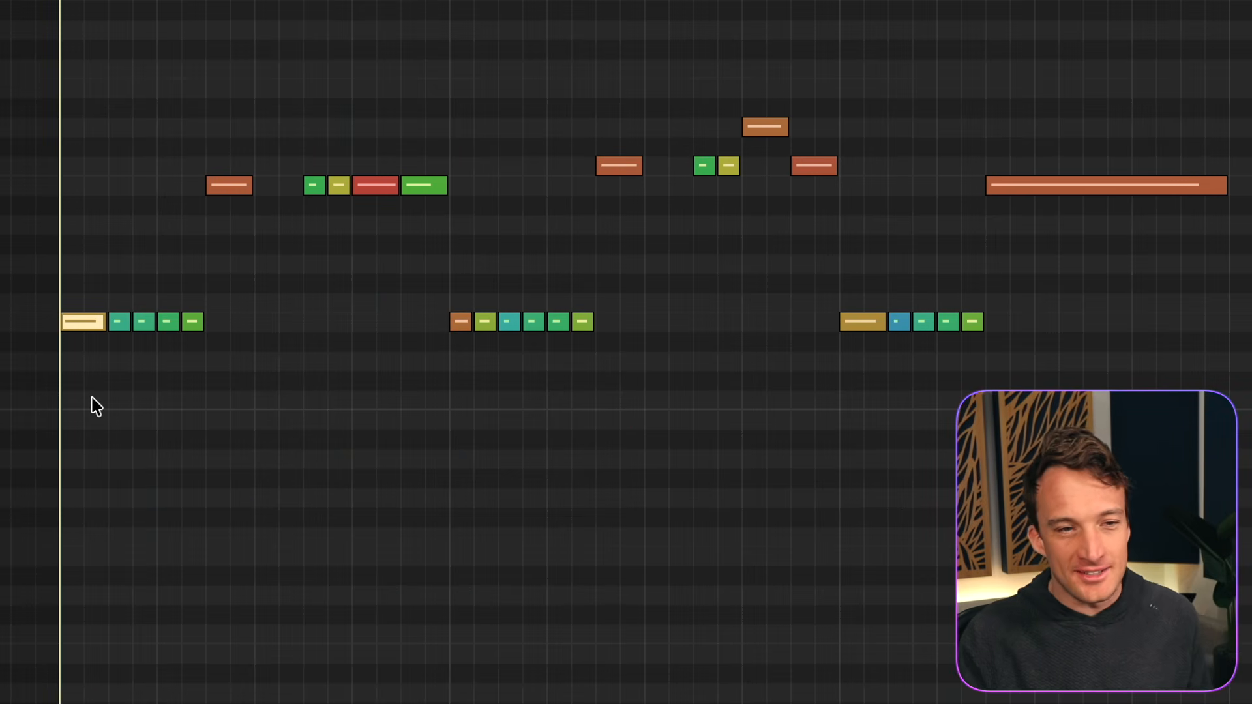
# - Lower the velocity of the clip's first MIDI note and start playback to hear the response
pyautogui.moveTo(83, 322); pyautogui.dragTo(95, 445)
pyautogui.press('space')
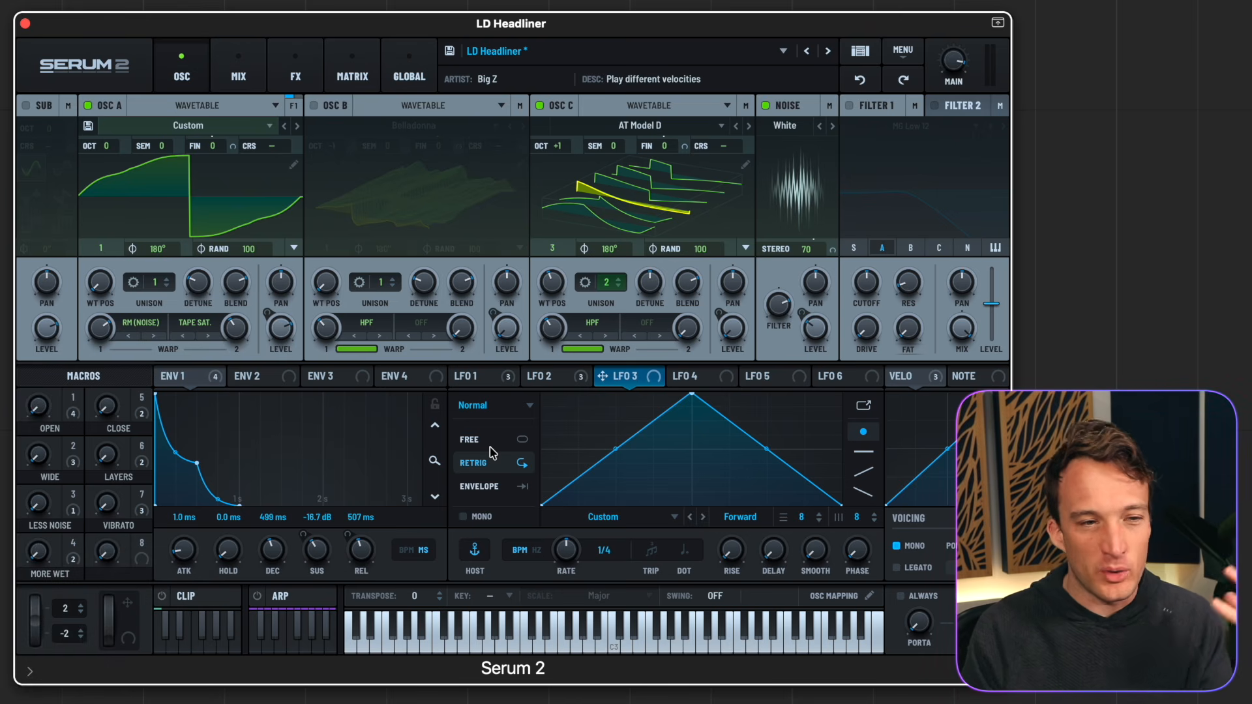
# - Set LFO 3 to Free and shape it as a smooth rise, long plateau and steep end drop, flipped vertically
pyautogui.click(648, 371)
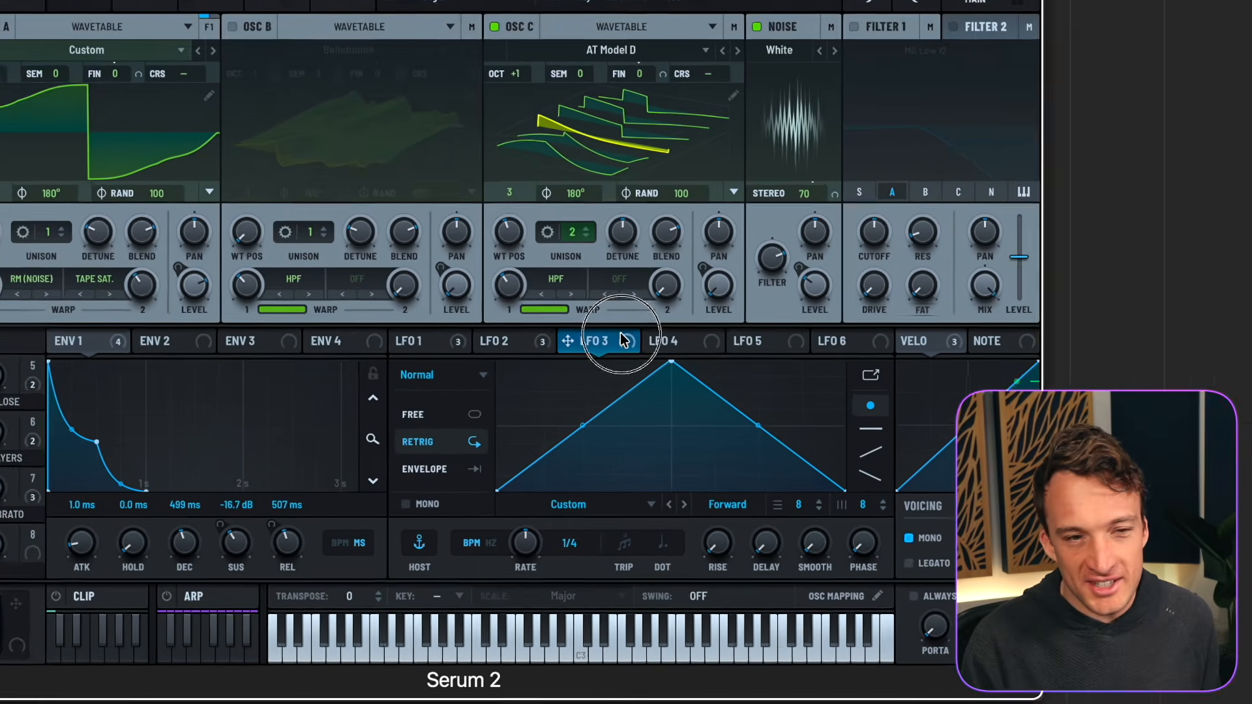
pyautogui.click(413, 415)
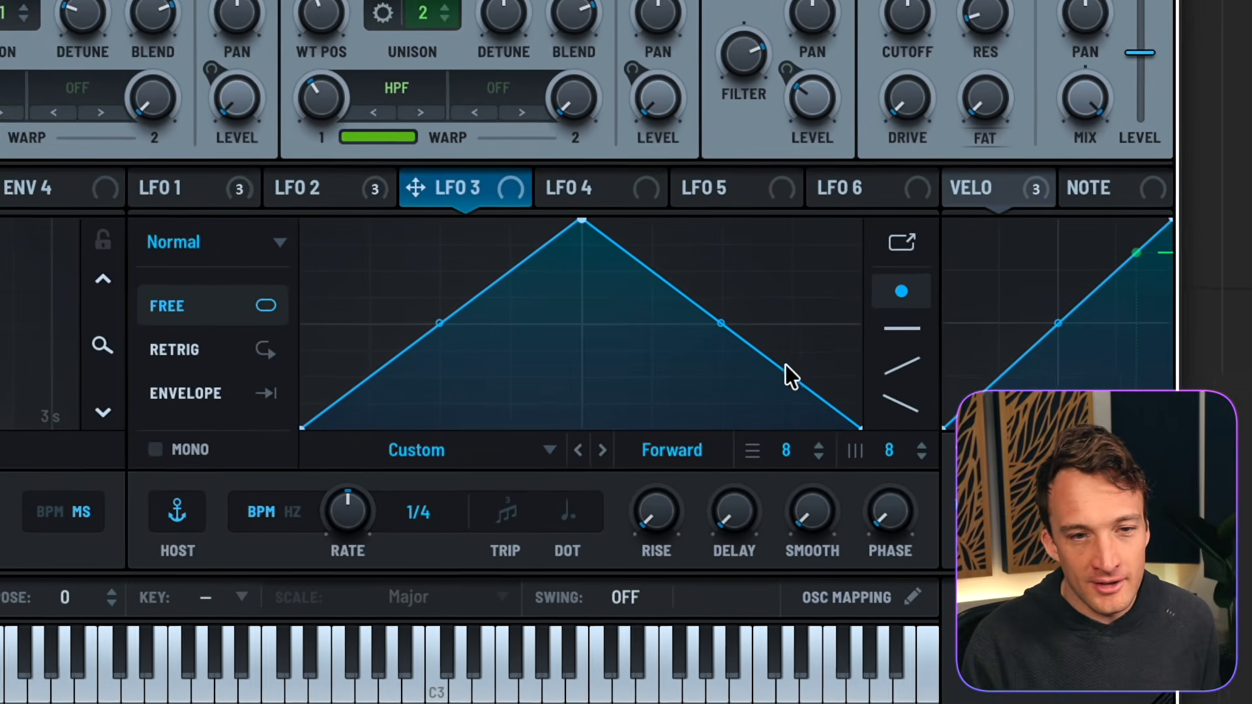
pyautogui.moveTo(785, 364); pyautogui.dragTo(816, 221)
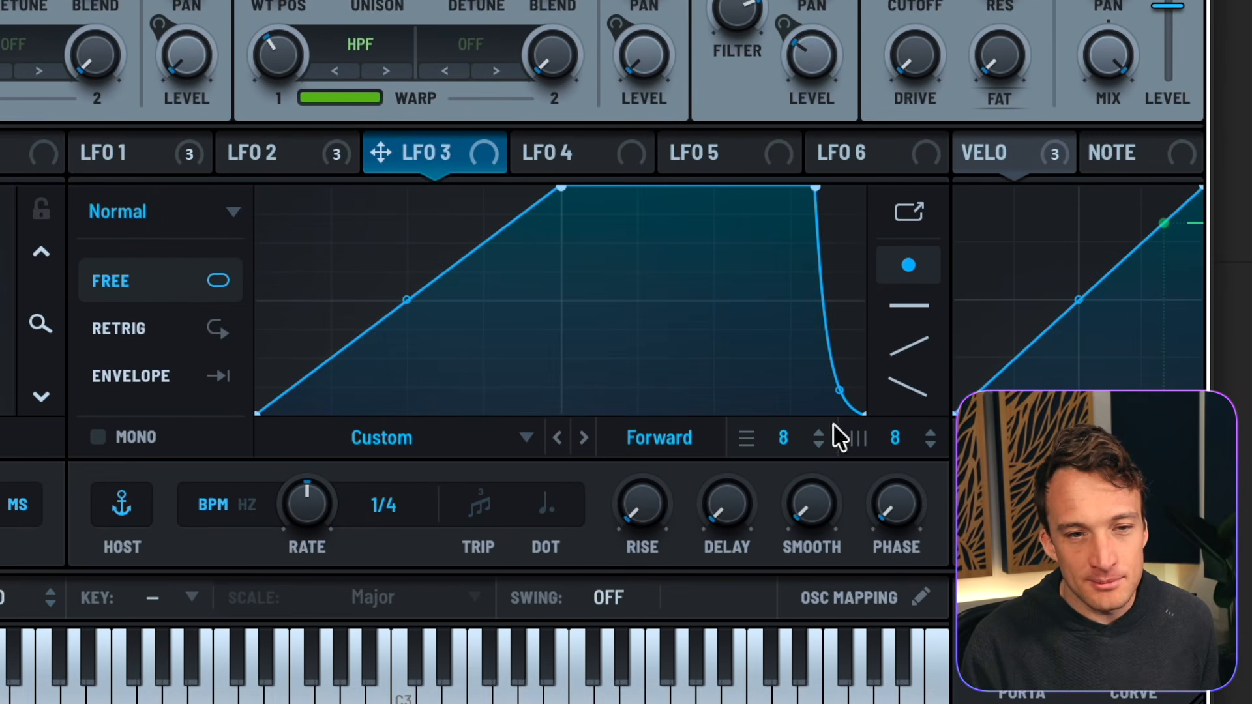
pyautogui.moveTo(841, 399); pyautogui.dragTo(841, 352)
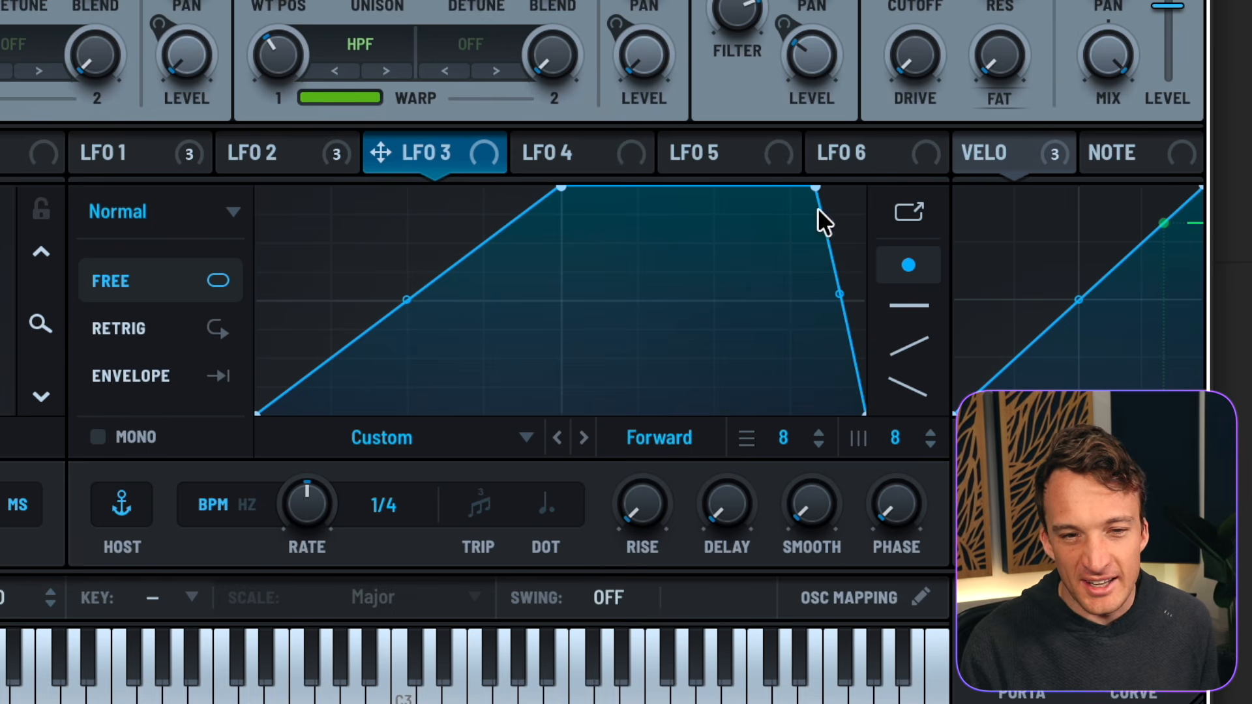
pyautogui.moveTo(816, 189); pyautogui.dragTo(841, 188)
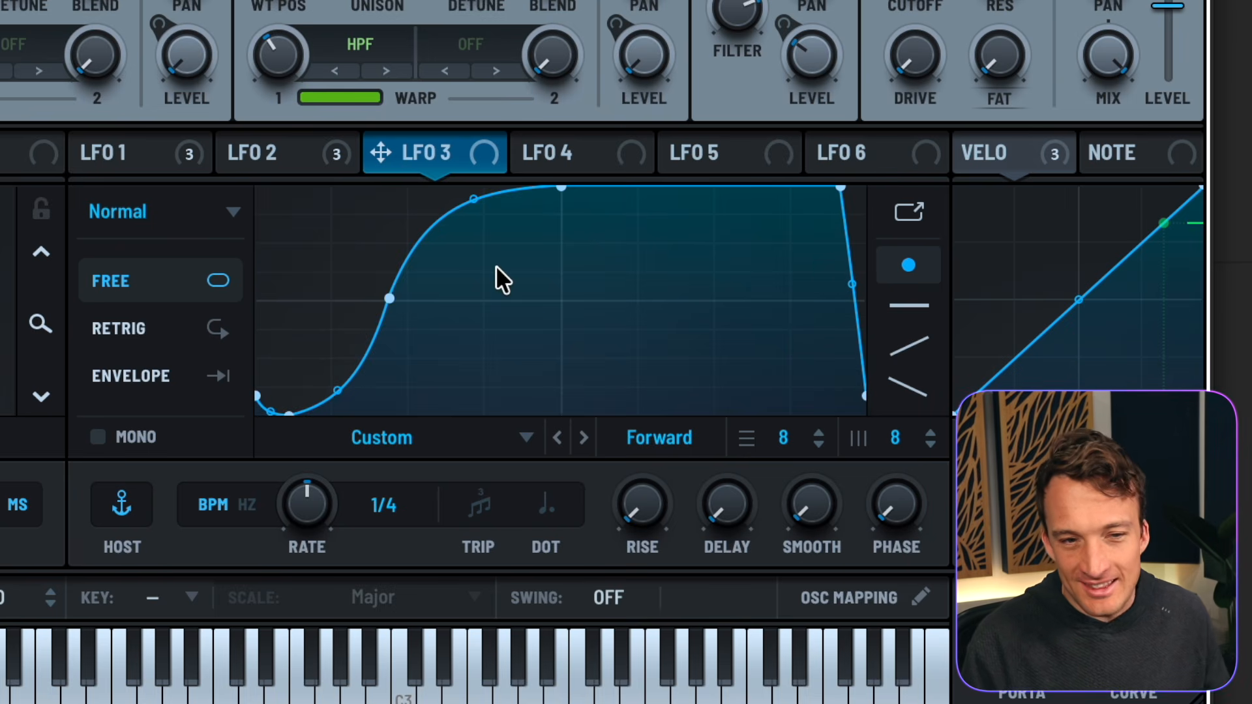
pyautogui.rightClick(496, 264)
pyautogui.click(547, 589)
# - Add a Utility to the end of the Main effects chain and modulate its level with LFO 3 at -47%
pyautogui.click(314, 47)
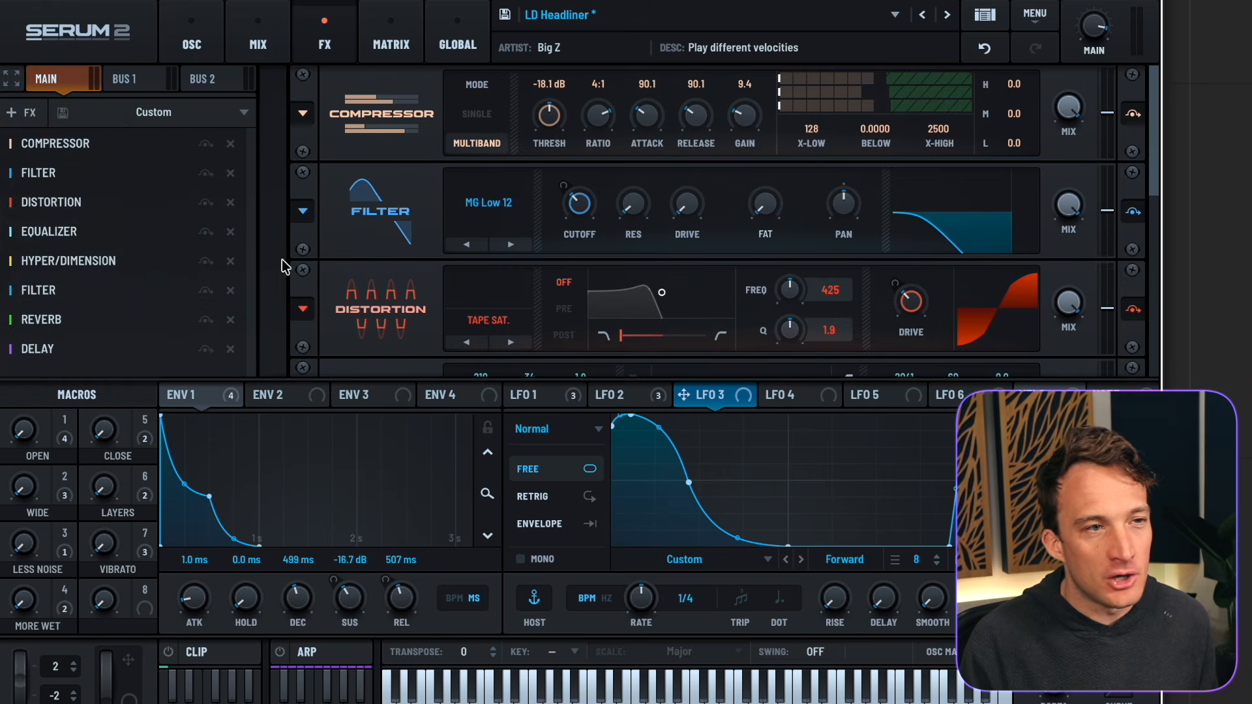
pyautogui.click(52, 115)
pyautogui.click(38, 491)
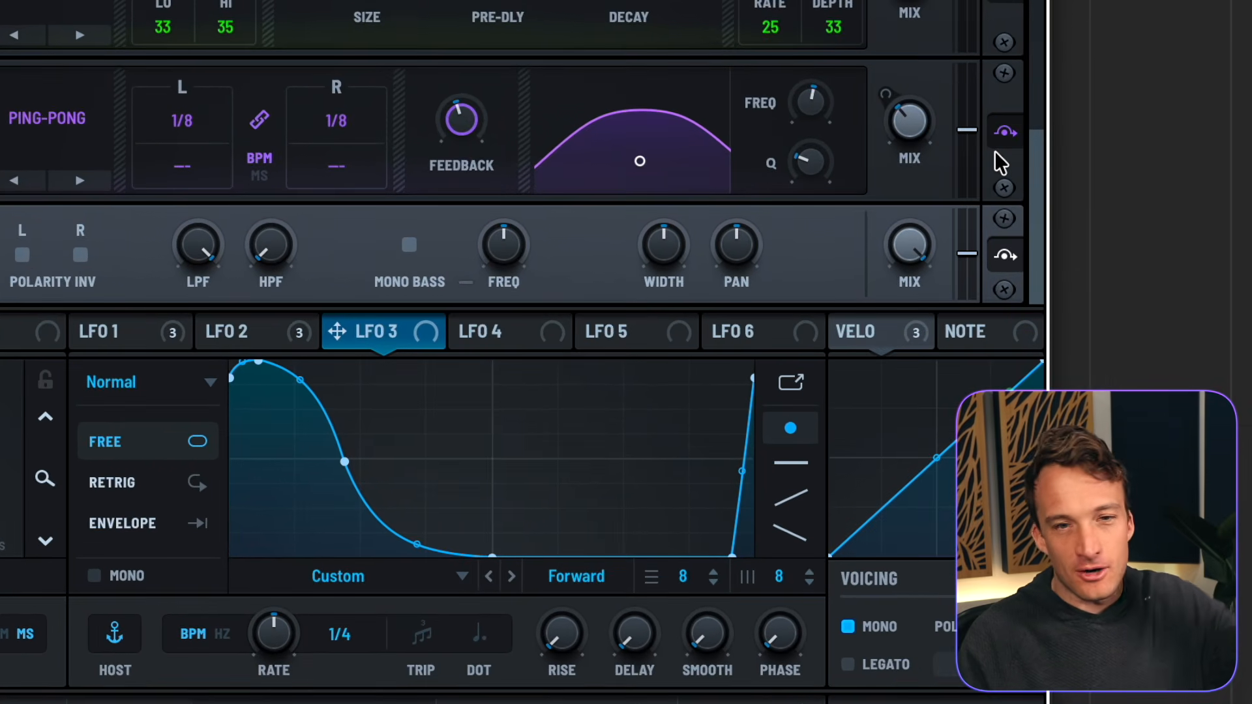
pyautogui.moveTo(337, 332); pyautogui.dragTo(930, 531)
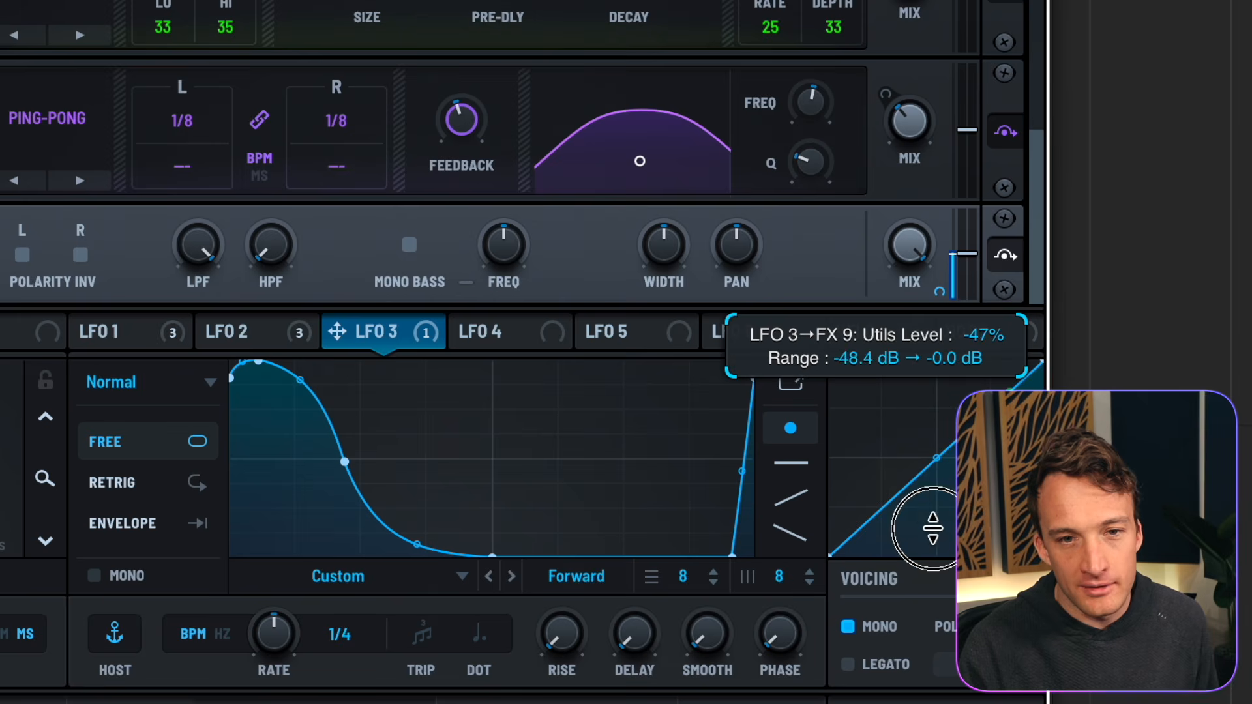
# - Set Macro 8 as the aux source of the LFO 3 modulation on the Utility level
pyautogui.rightClick(941, 294)
pyautogui.moveTo(327, 255)
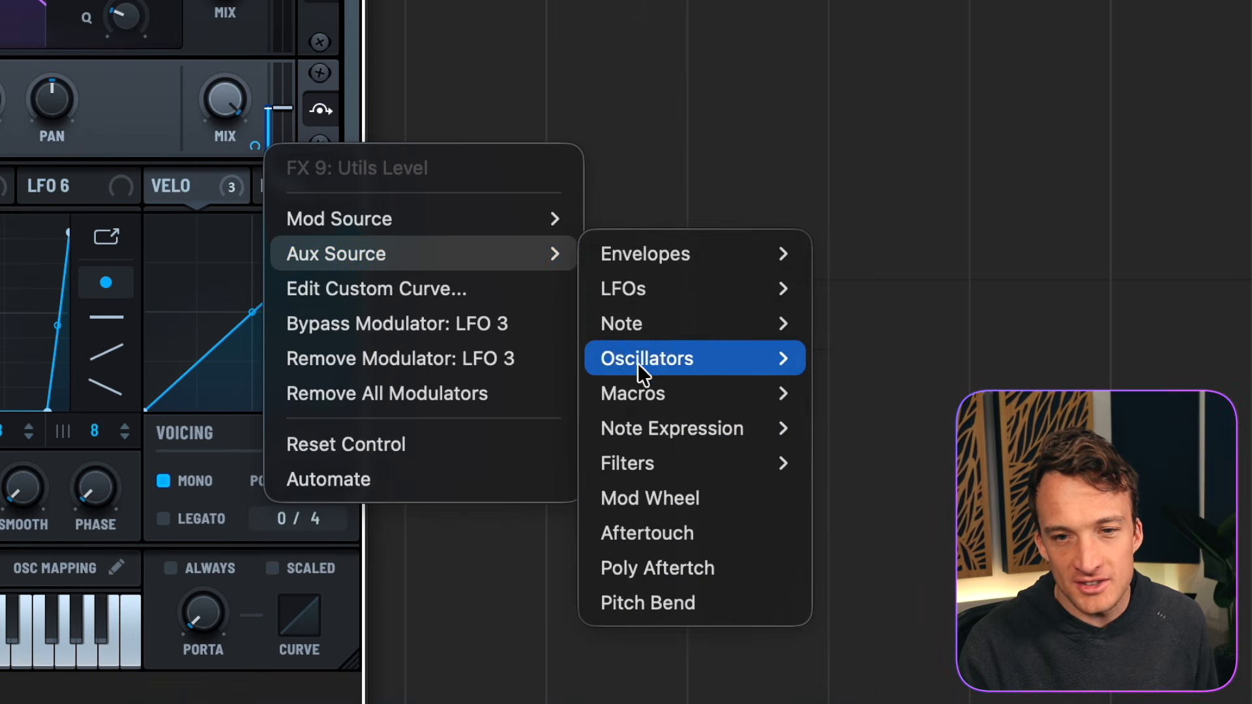
pyautogui.moveTo(626, 392)
pyautogui.click(866, 638)
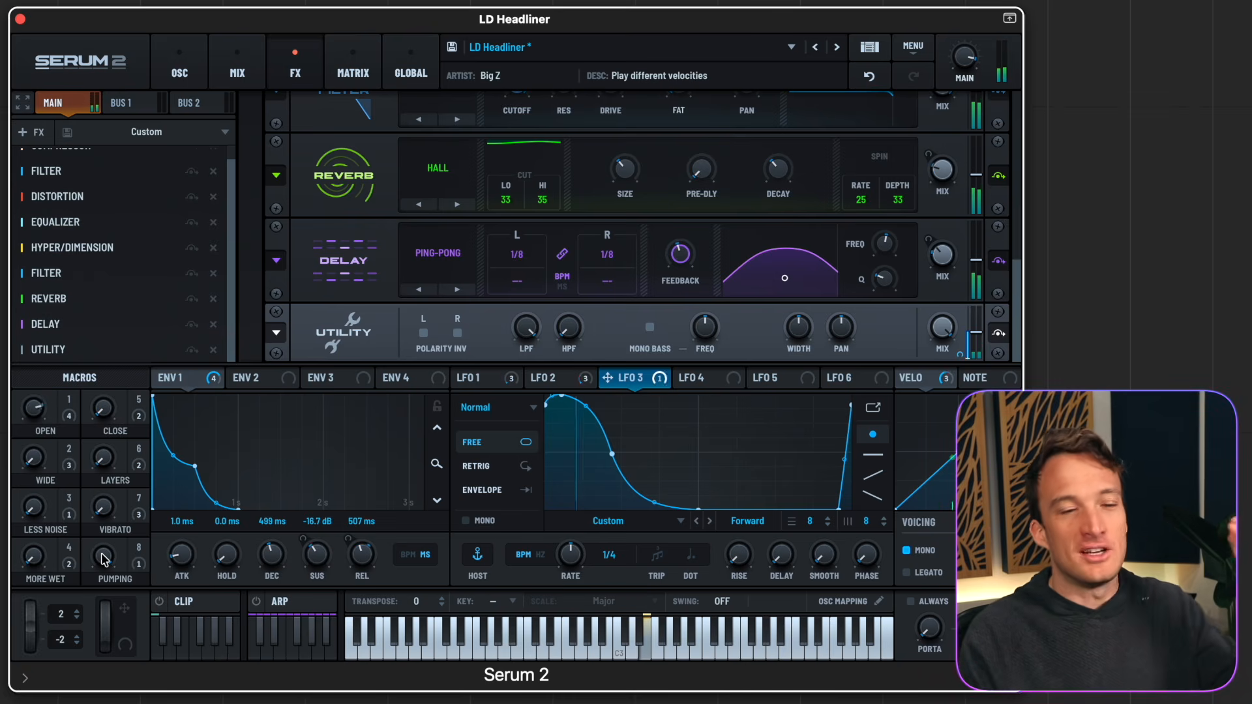
# - Turn the Pumping macro down while auditioning the lead
pyautogui.click(103, 560)
pyautogui.moveTo(103, 559); pyautogui.dragTo(103, 625)
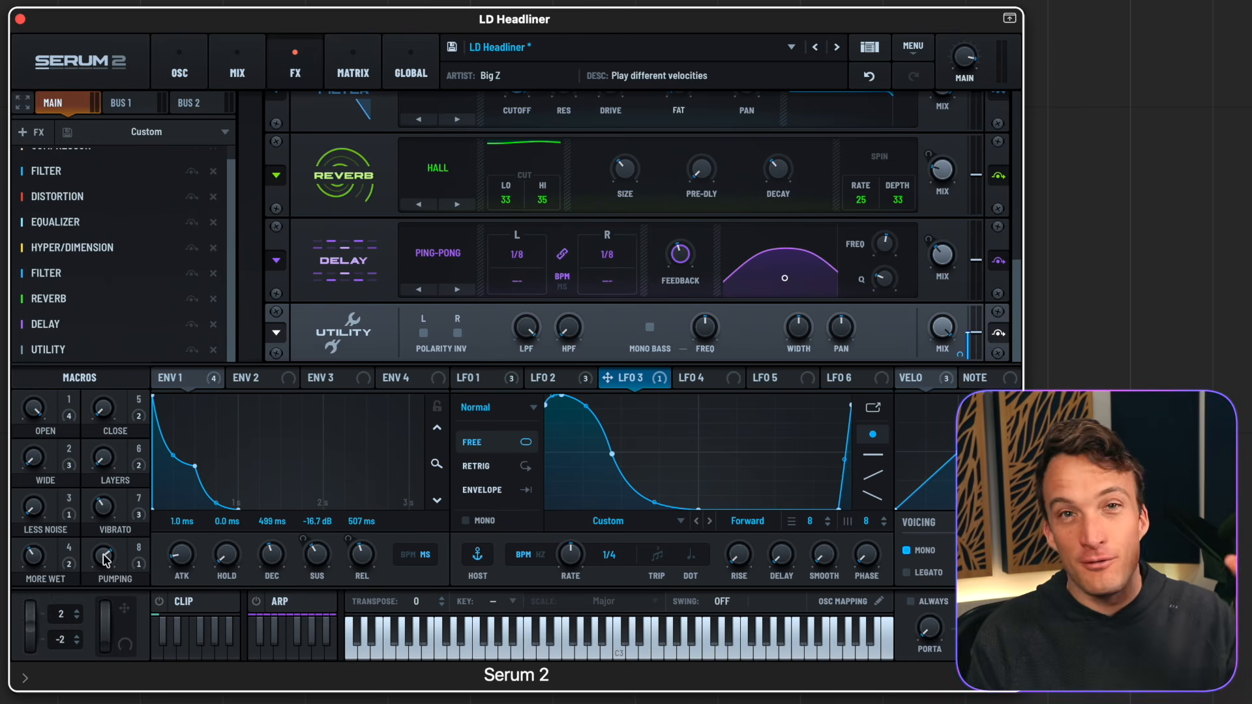